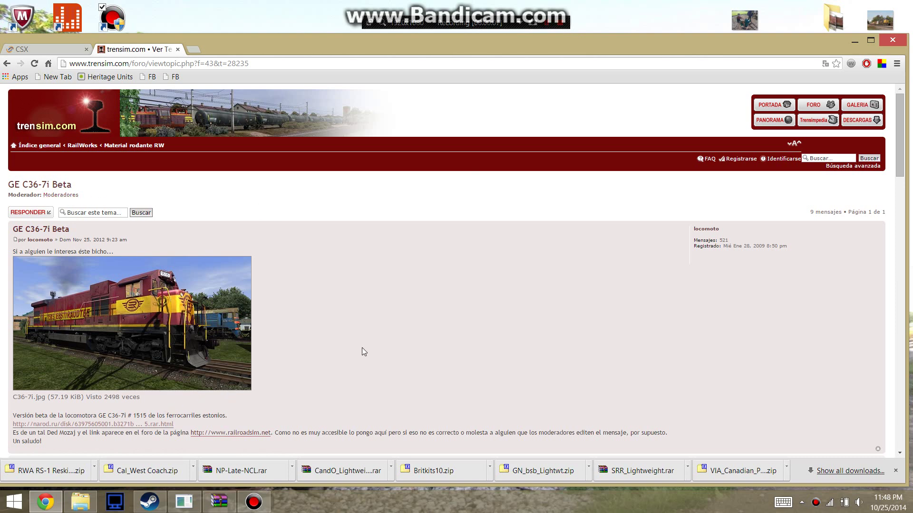
Open the narod.ru download link for the GE C36-7i beta from the first forum post, and minimize the browser
{"action": "scroll", "coordinate": [362, 348], "scroll_direction": "down", "scroll_amount": 3}
{"action": "scroll", "coordinate": [330, 335], "scroll_direction": "up", "scroll_amount": 3}
{"action": "scroll", "coordinate": [375, 304], "scroll_direction": "down", "scroll_amount": 1}
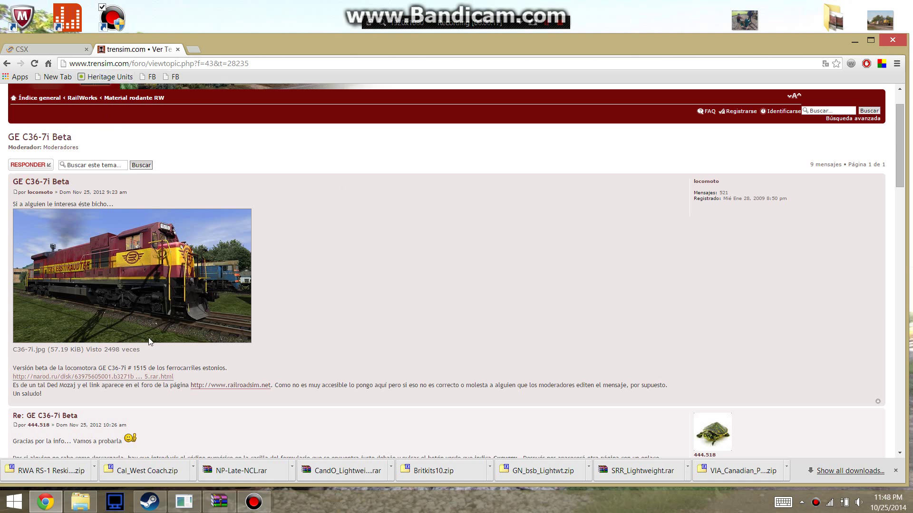
{"action": "left_click", "coordinate": [118, 377]}
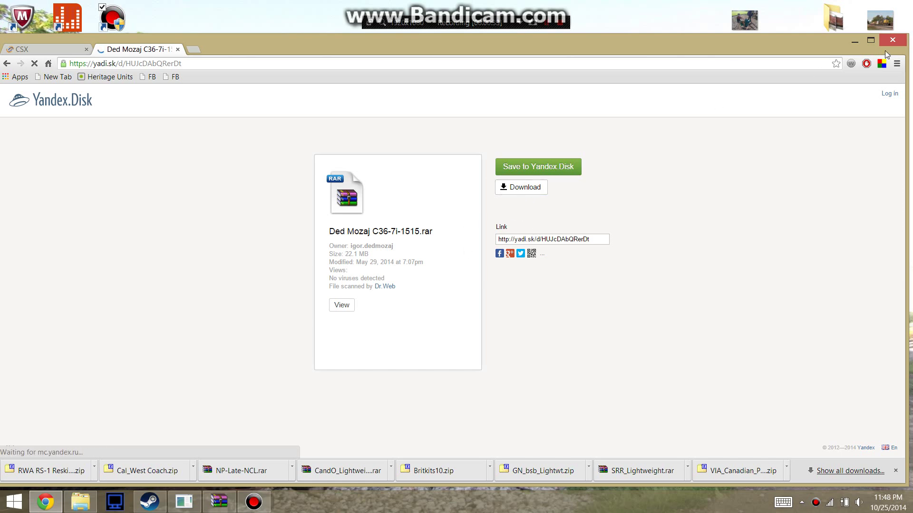
{"action": "left_click", "coordinate": [855, 43]}
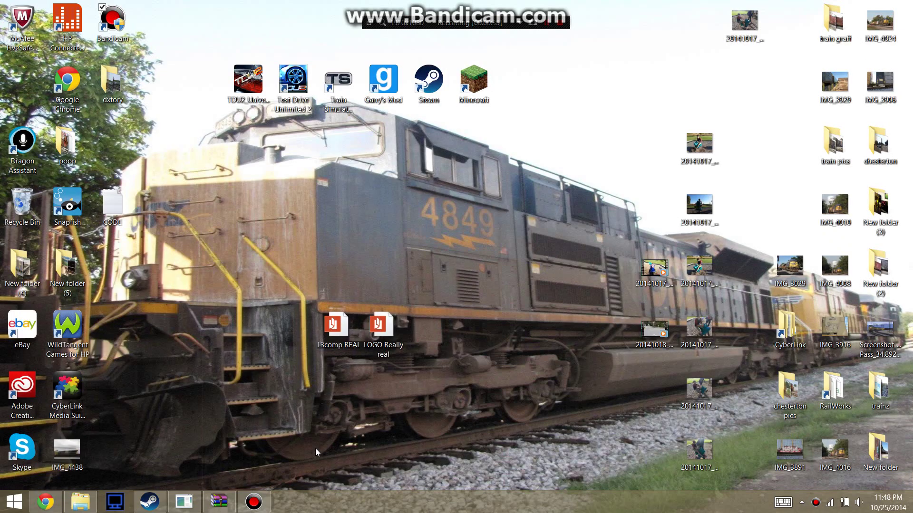
Switch to WinRAR with Ded Mozaj C36-7i-1515 (1).rar and open the archive's Assets folder
{"action": "left_click", "coordinate": [219, 502]}
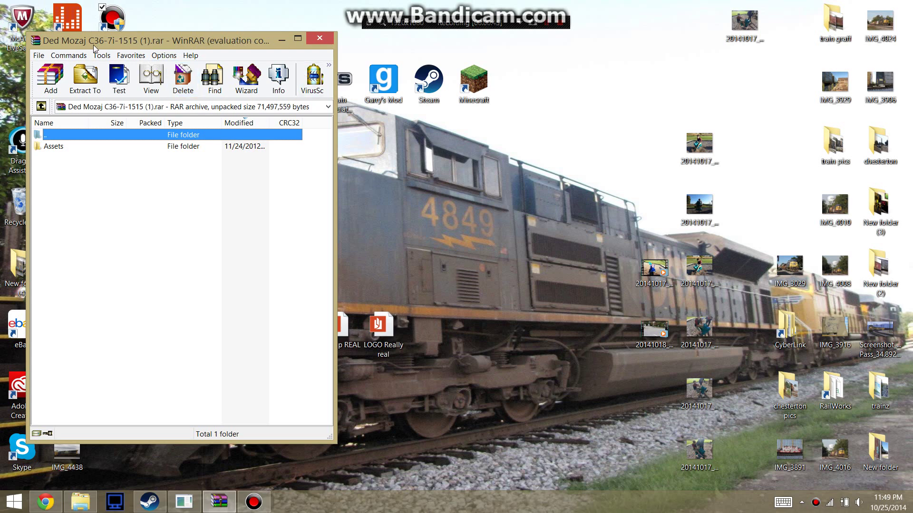
{"action": "left_click", "coordinate": [123, 203]}
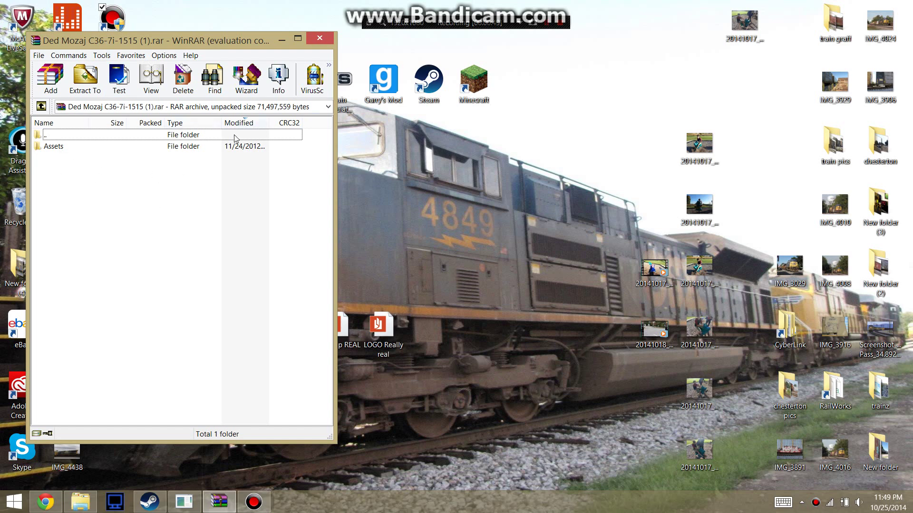
{"action": "left_click", "coordinate": [52, 149]}
{"action": "double_click", "coordinate": [56, 148]}
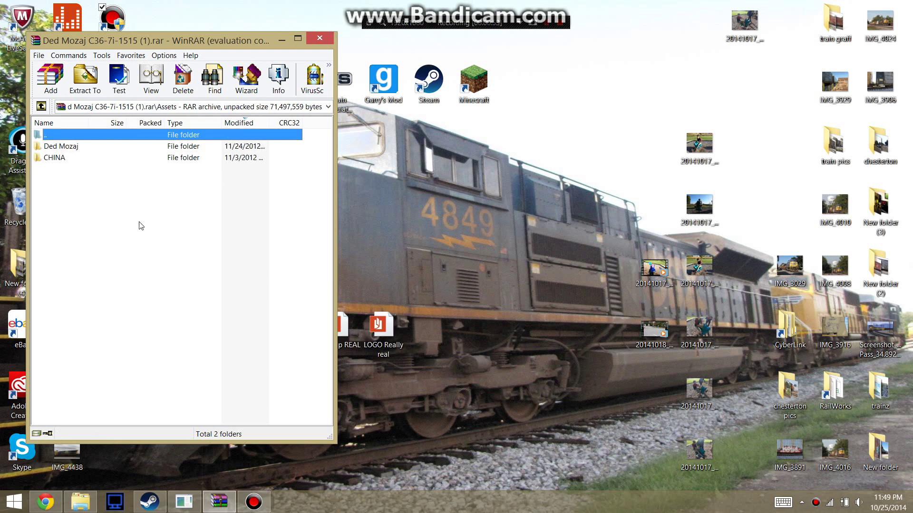
{"action": "left_click_drag", "start_coordinate": [66, 188], "coordinate": [66, 149]}
{"action": "left_click", "coordinate": [111, 226]}
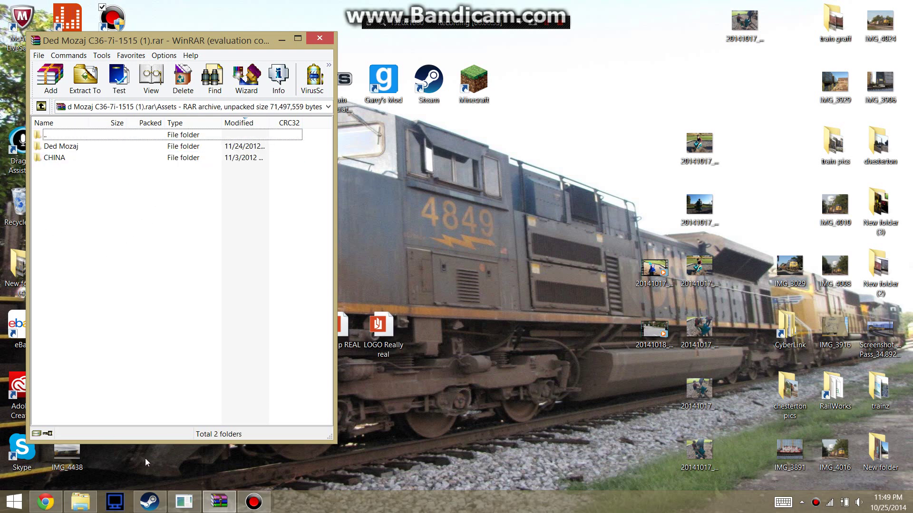
In File Explorer, open C:\Program Files (x86)\Steam\SteamApps\common\RailWorks\Assets in a window beside the archive
{"action": "left_click", "coordinate": [80, 502]}
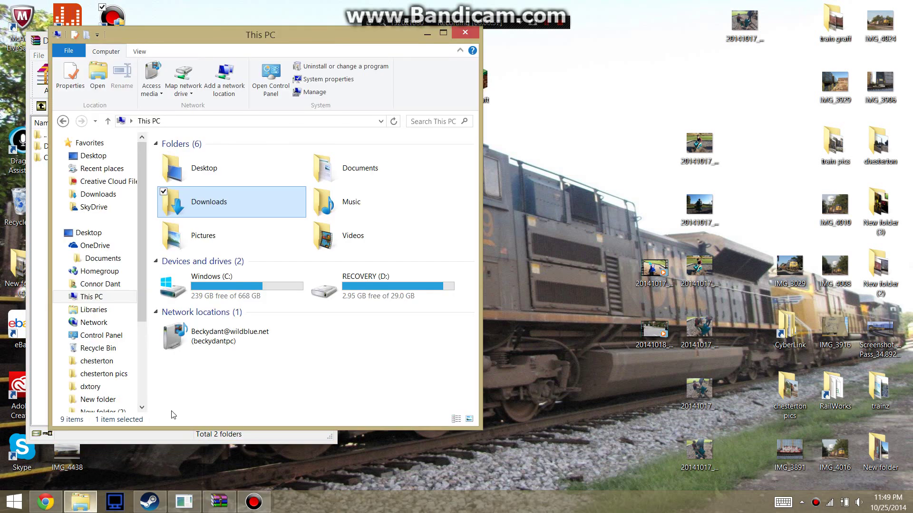
{"action": "left_click_drag", "start_coordinate": [298, 34], "coordinate": [594, 49]}
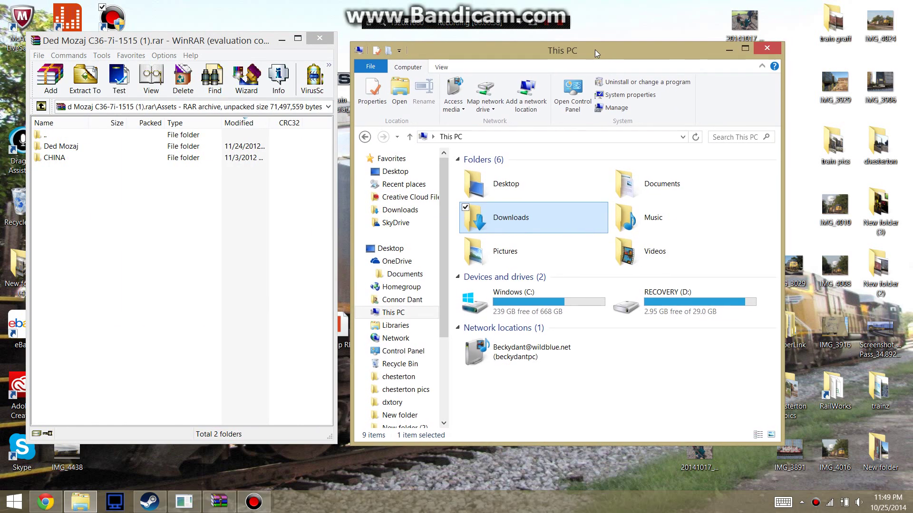
{"action": "double_click", "coordinate": [523, 299]}
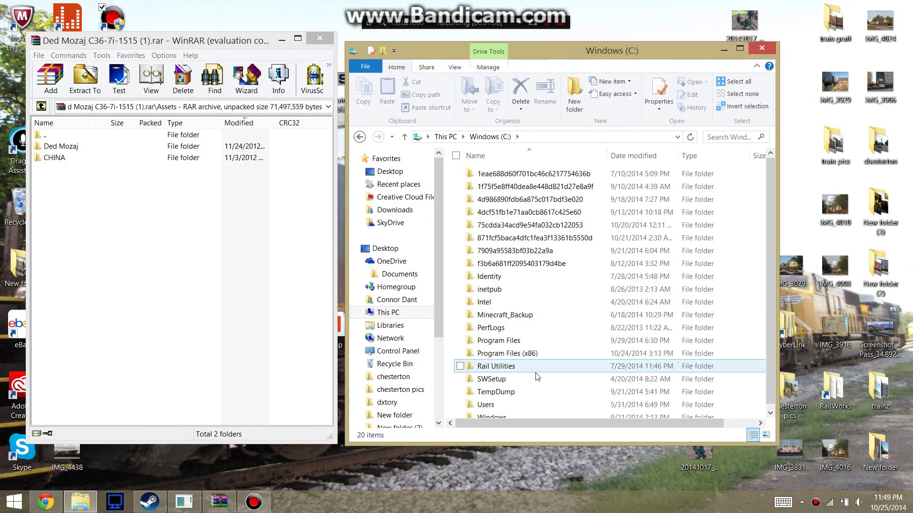
{"action": "double_click", "coordinate": [507, 348]}
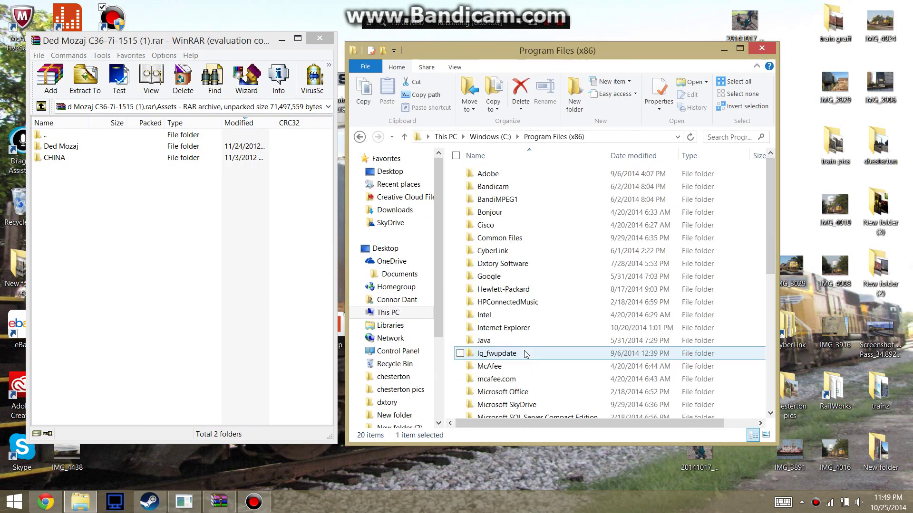
{"action": "scroll", "coordinate": [523, 404], "scroll_direction": "down", "scroll_amount": 4}
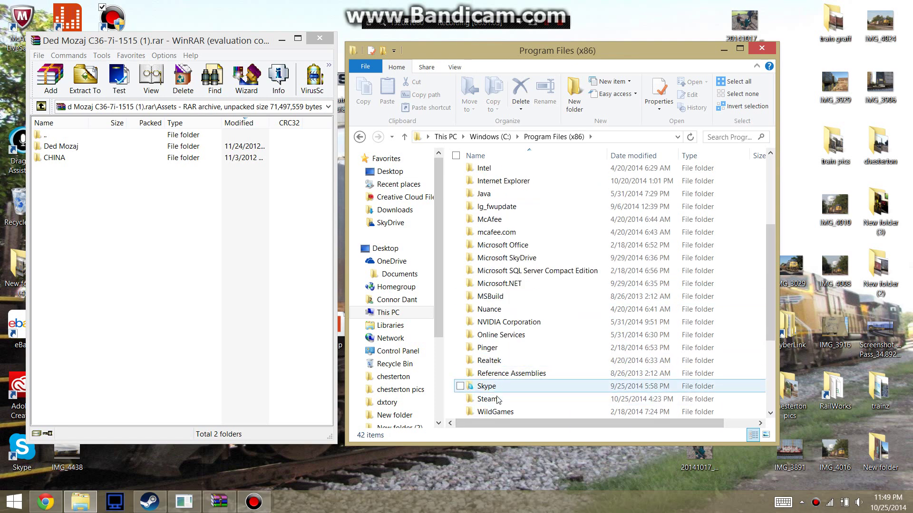
{"action": "double_click", "coordinate": [496, 400]}
{"action": "scroll", "coordinate": [496, 400], "scroll_direction": "down", "scroll_amount": 3}
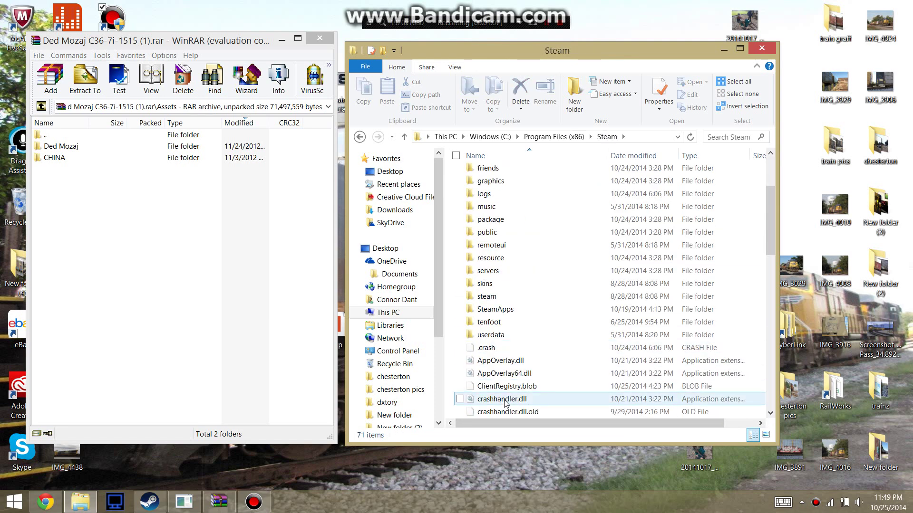
{"action": "double_click", "coordinate": [497, 309]}
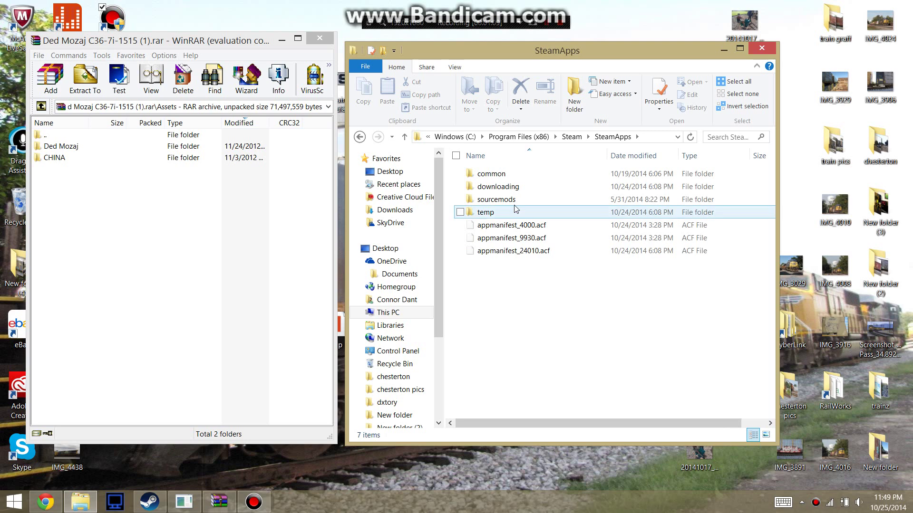
{"action": "double_click", "coordinate": [504, 176]}
{"action": "double_click", "coordinate": [494, 186]}
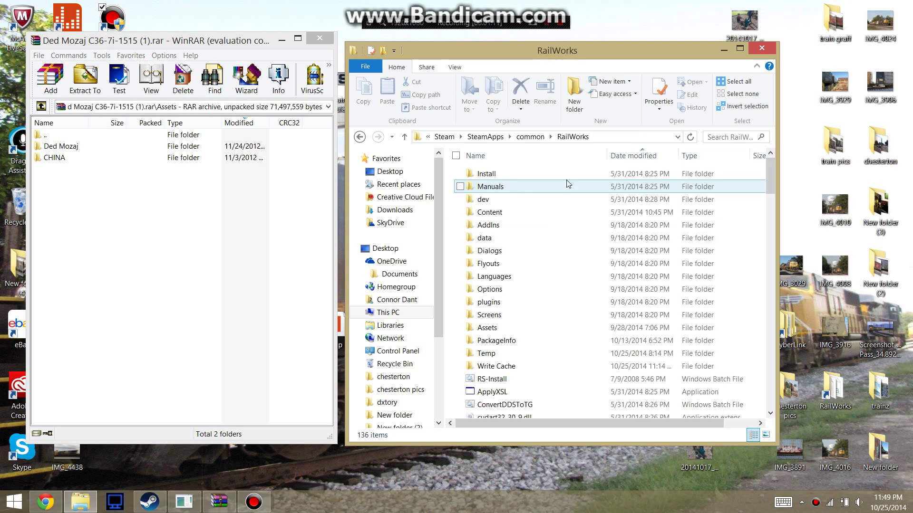
{"action": "double_click", "coordinate": [519, 331]}
Clear the selection in the archive and minimize both the archive and the Assets folder windows
{"action": "left_click_drag", "start_coordinate": [57, 202], "coordinate": [171, 227]}
{"action": "left_click", "coordinate": [182, 244]}
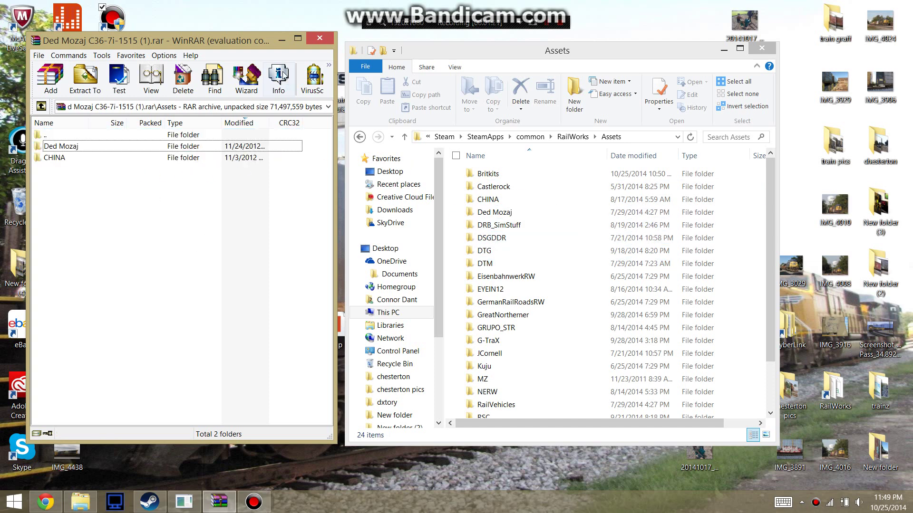
{"action": "left_click", "coordinate": [281, 38]}
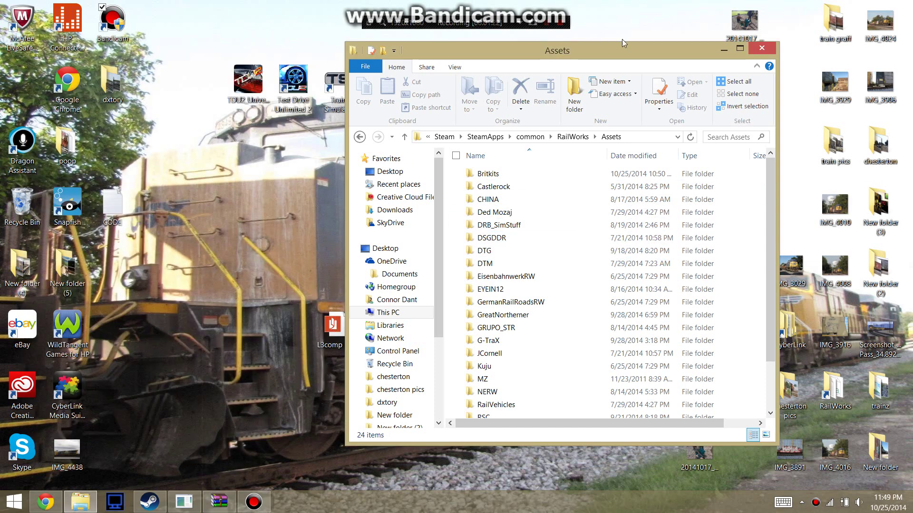
{"action": "left_click", "coordinate": [723, 49]}
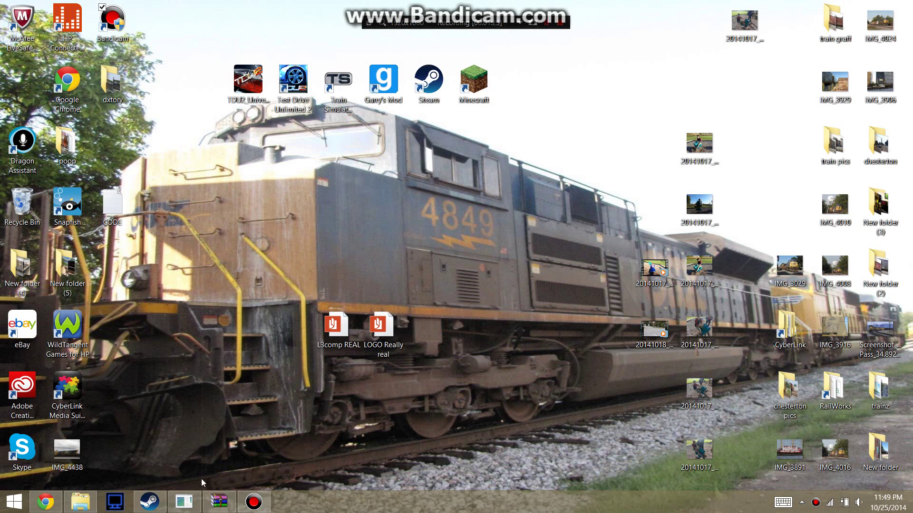
Switch to Train Simulator 2015, enter Build mode and select the Marias Pass route in the scenario list
{"action": "left_click", "coordinate": [184, 502]}
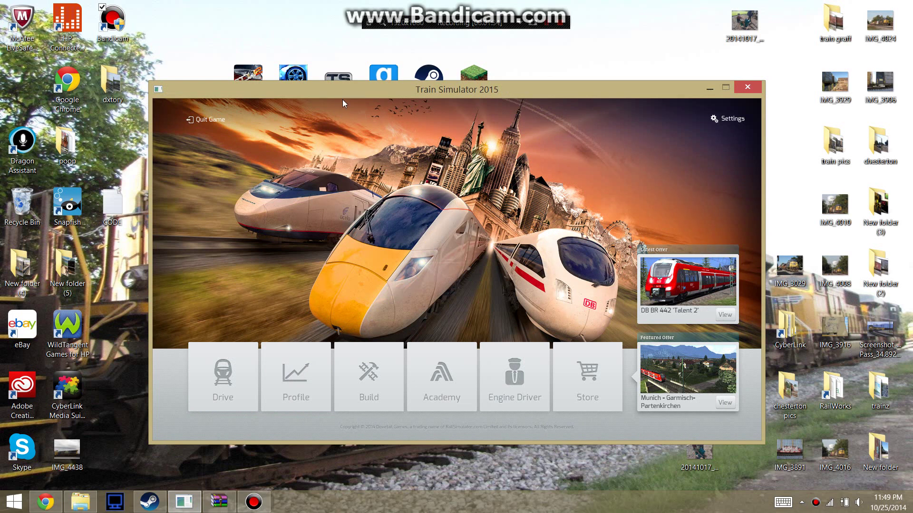
{"action": "left_click_drag", "start_coordinate": [338, 95], "coordinate": [324, 95]}
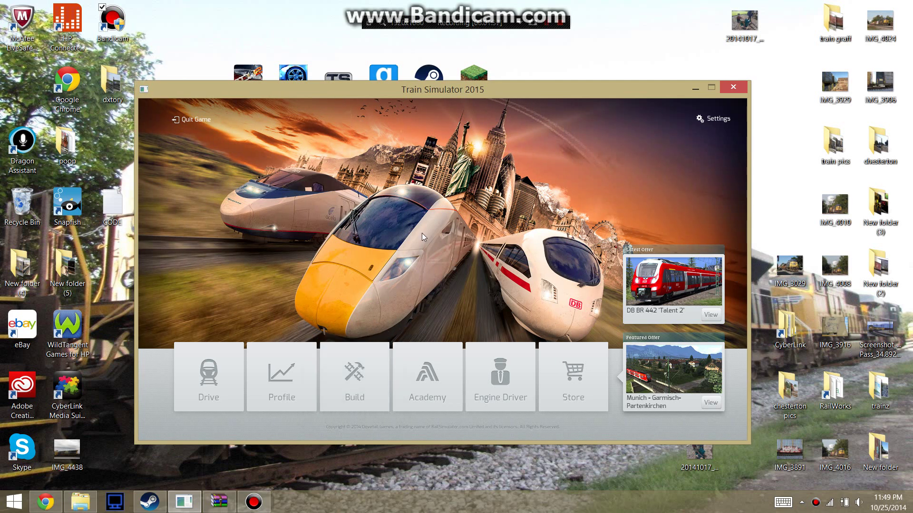
{"action": "left_click", "coordinate": [361, 378]}
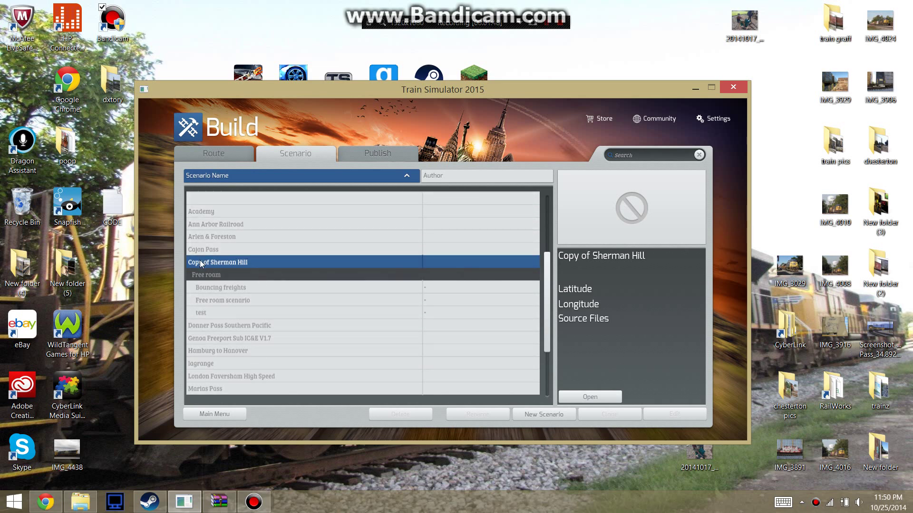
{"action": "scroll", "coordinate": [235, 367], "scroll_direction": "down", "scroll_amount": 3}
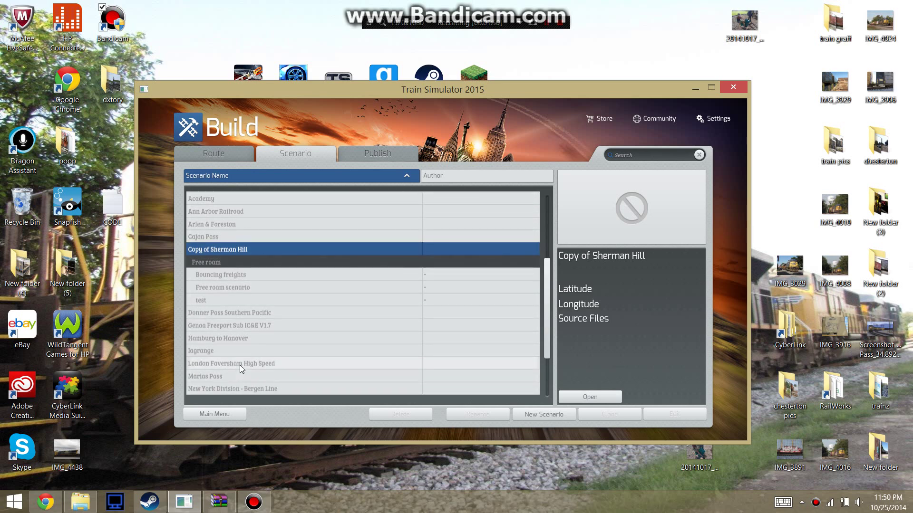
{"action": "scroll", "coordinate": [226, 317], "scroll_direction": "down", "scroll_amount": 3}
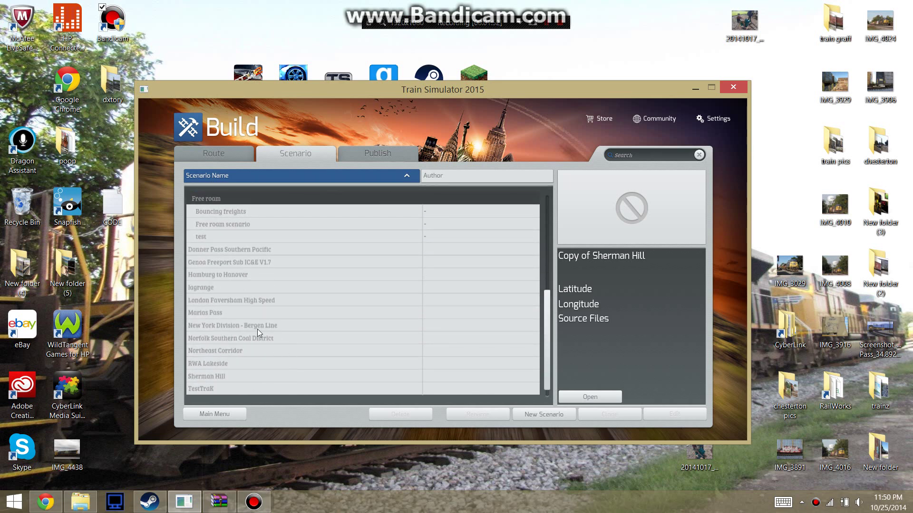
{"action": "left_click", "coordinate": [229, 312]}
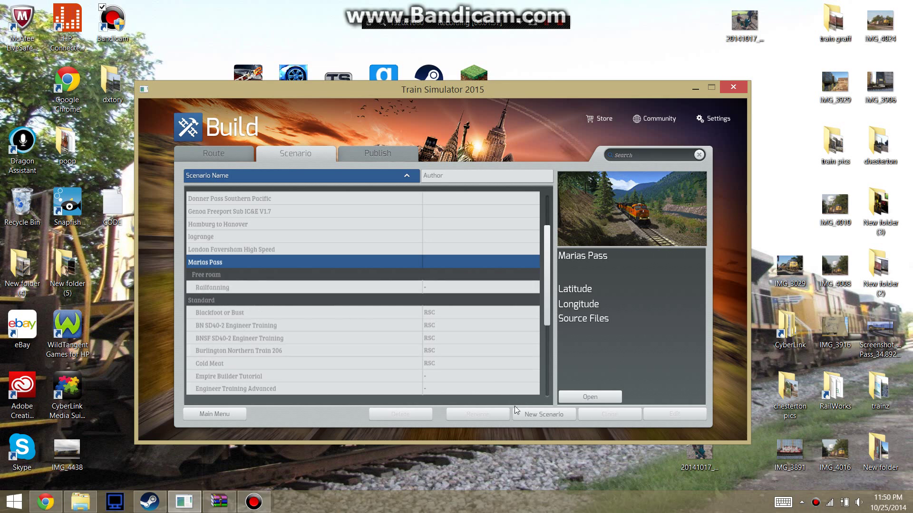
Create a new free roam scenario named test for Marias Pass, located at Route Origin
{"action": "left_click", "coordinate": [535, 419]}
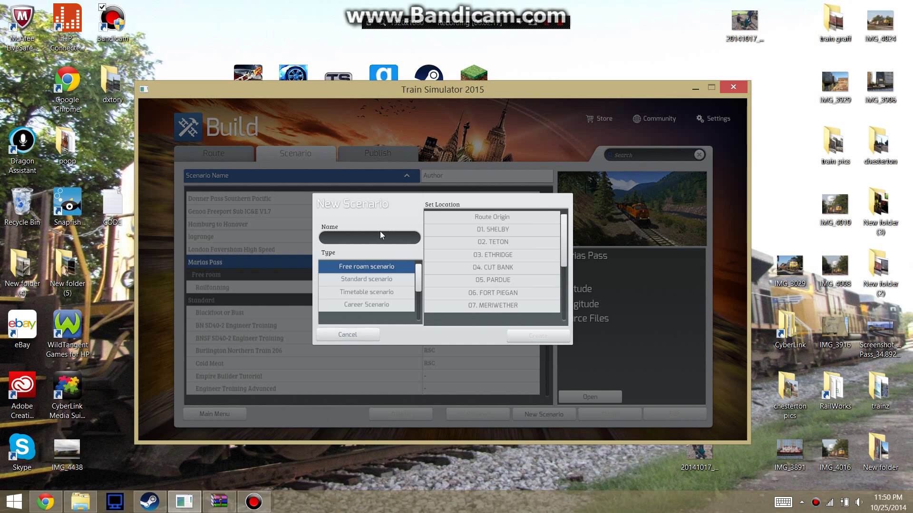
{"action": "left_click", "coordinate": [374, 236]}
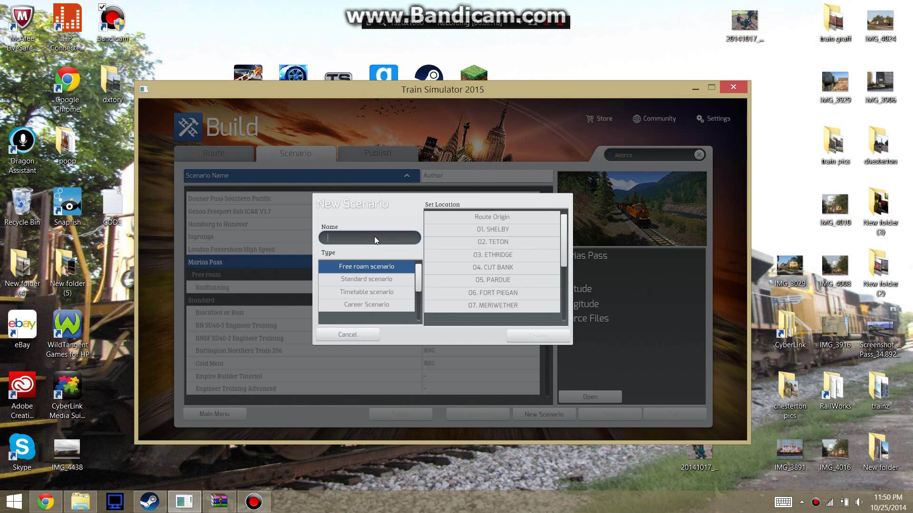
{"action": "type", "text": "test"}
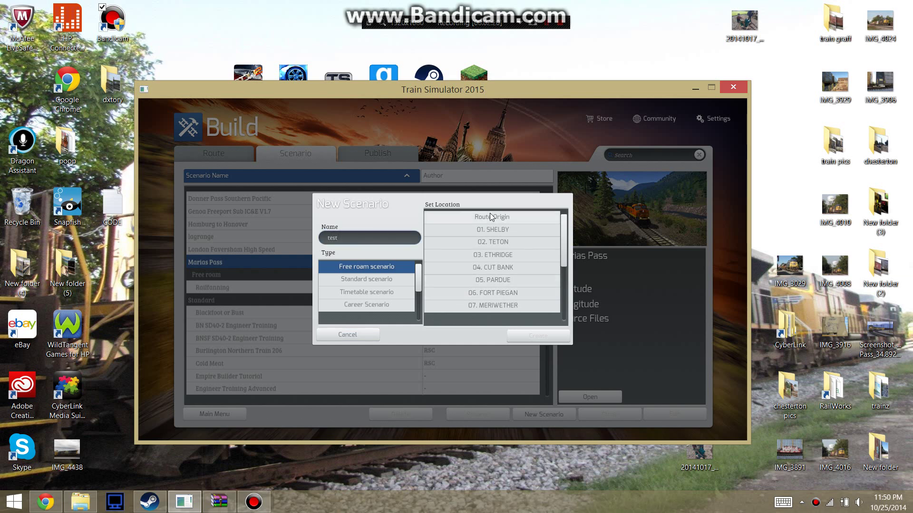
{"action": "left_click", "coordinate": [490, 217]}
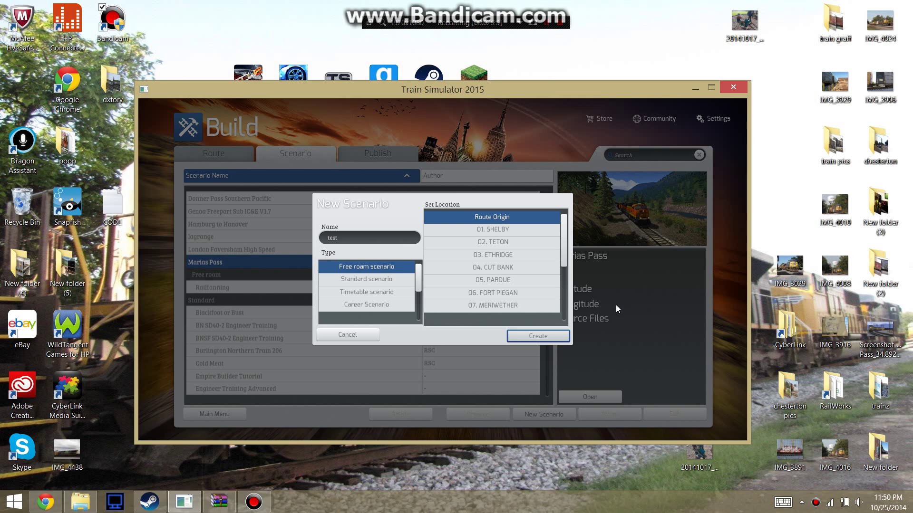
{"action": "left_click", "coordinate": [545, 23]}
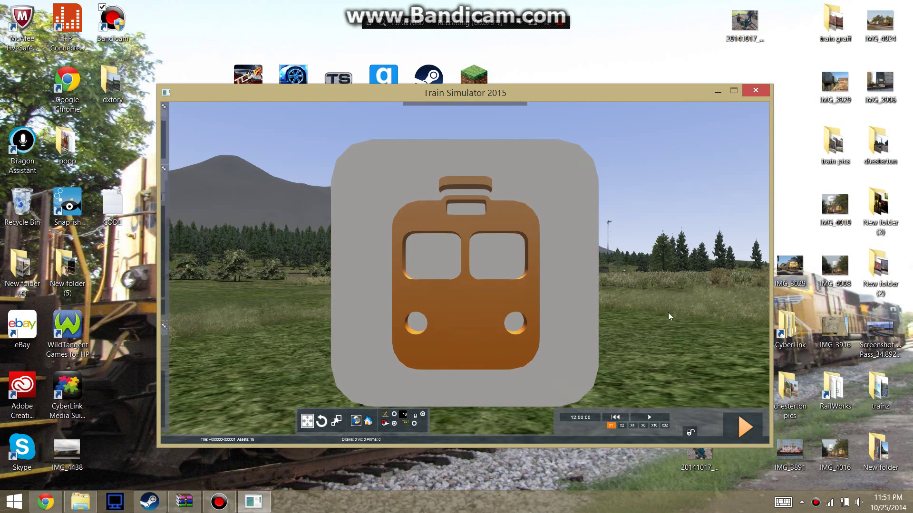
Open the object filter's provider list near the tracks and check the archive's Assets folder for the provider names to enable
{"action": "key", "text": "Up"}
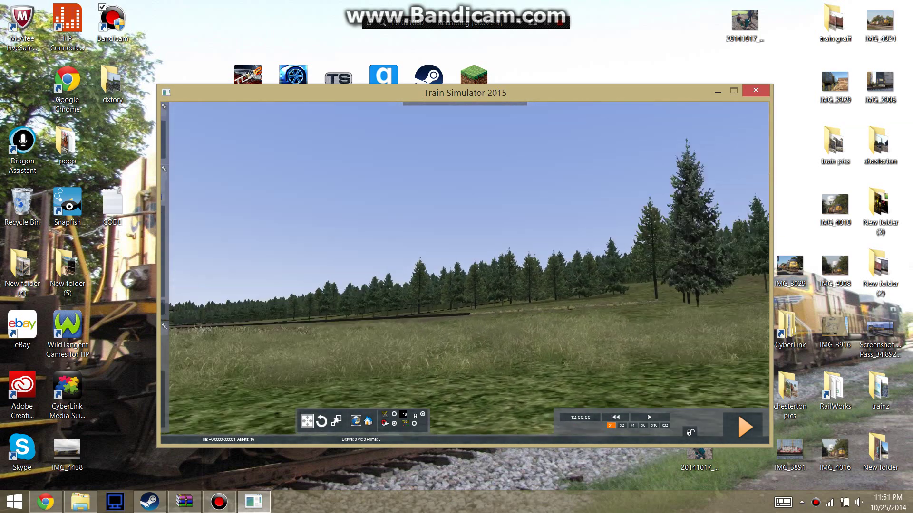
{"action": "key", "text": "Up"}
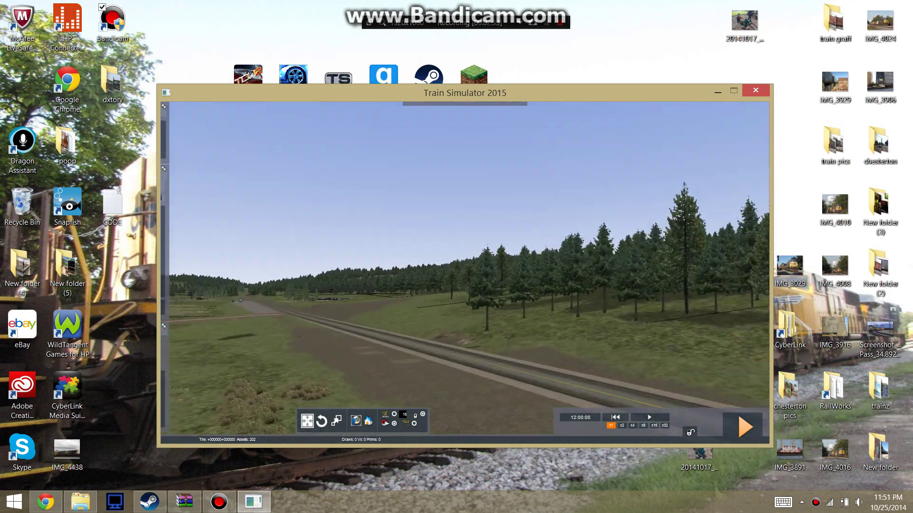
{"action": "key", "text": "Up"}
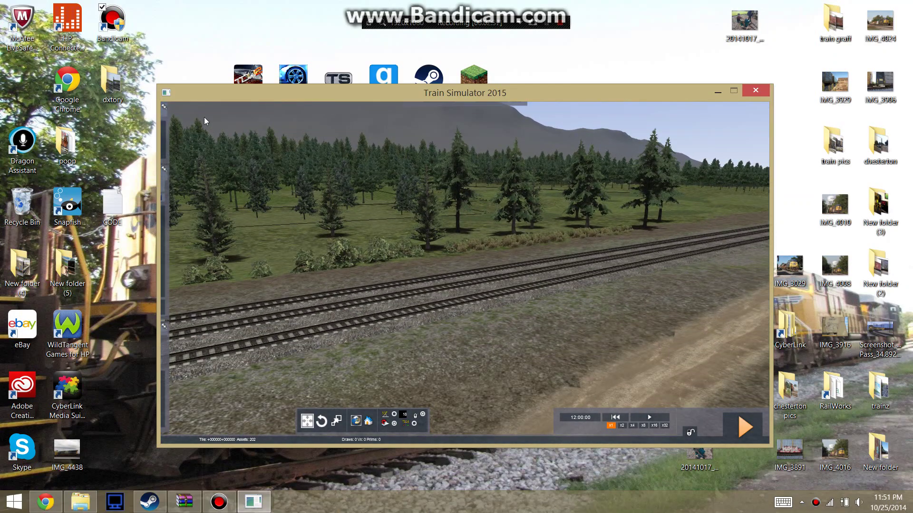
{"action": "mouse_move", "coordinate": [161, 106]}
{"action": "mouse_move", "coordinate": [164, 169]}
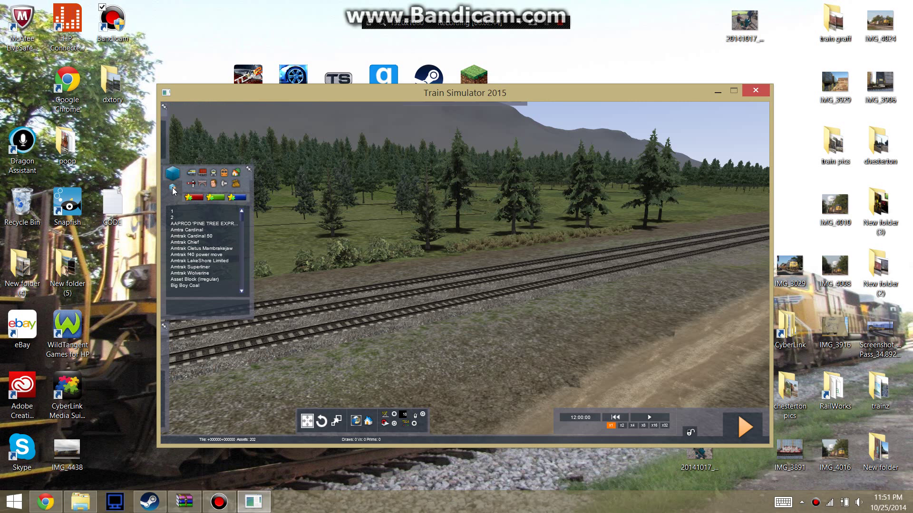
{"action": "mouse_move", "coordinate": [766, 168]}
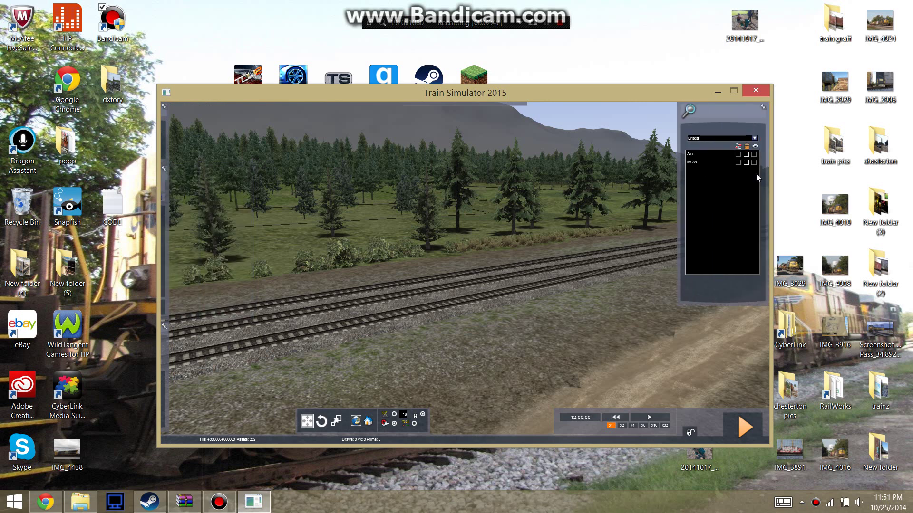
{"action": "left_click", "coordinate": [753, 138]}
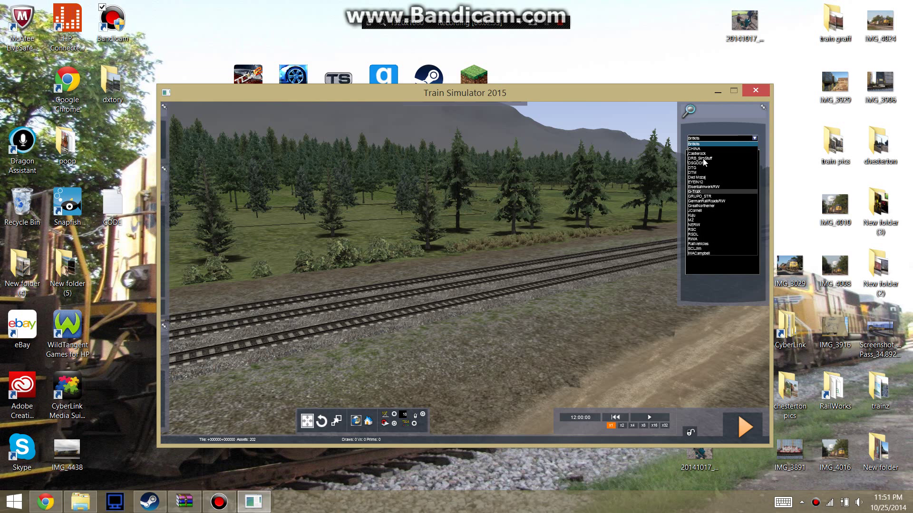
{"action": "left_click", "coordinate": [185, 509]}
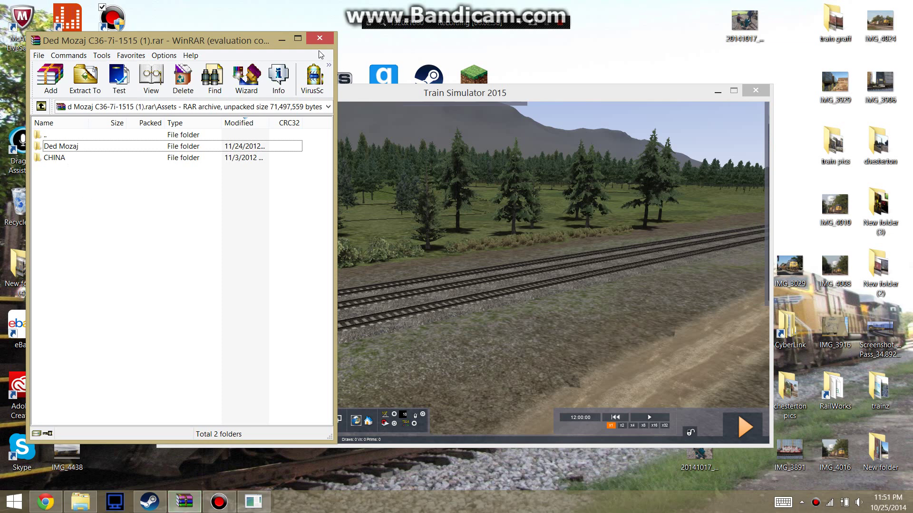
{"action": "left_click", "coordinate": [281, 39]}
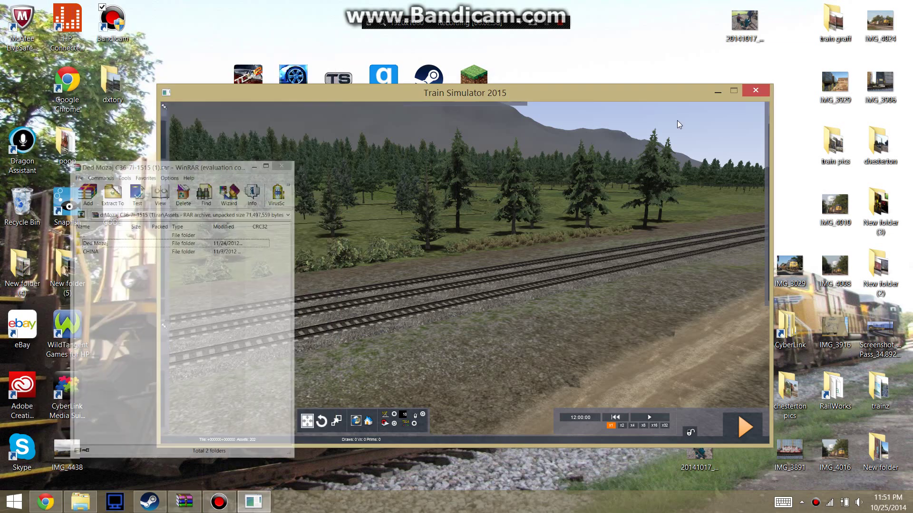
In the object filter, select the CHINA provider, and enable the first product of the Ded Mozaj provider for the scenario
{"action": "mouse_move", "coordinate": [766, 156]}
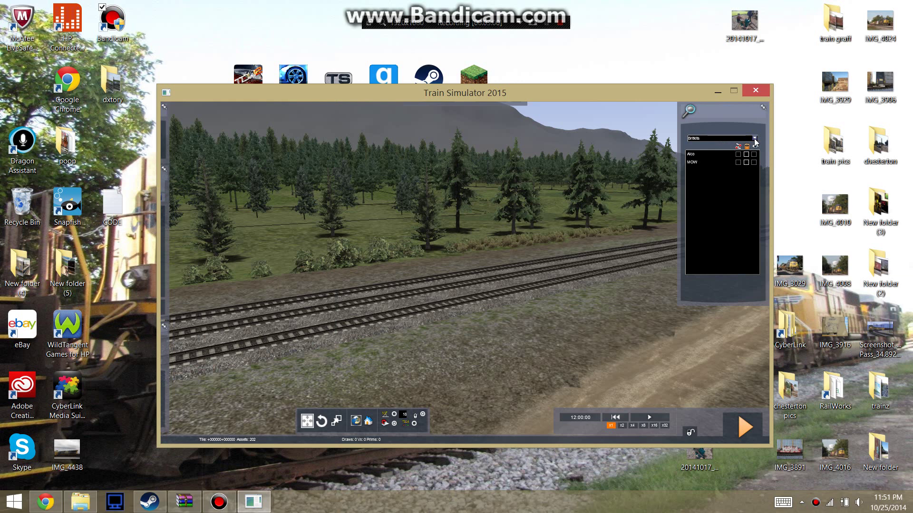
{"action": "left_click", "coordinate": [755, 138]}
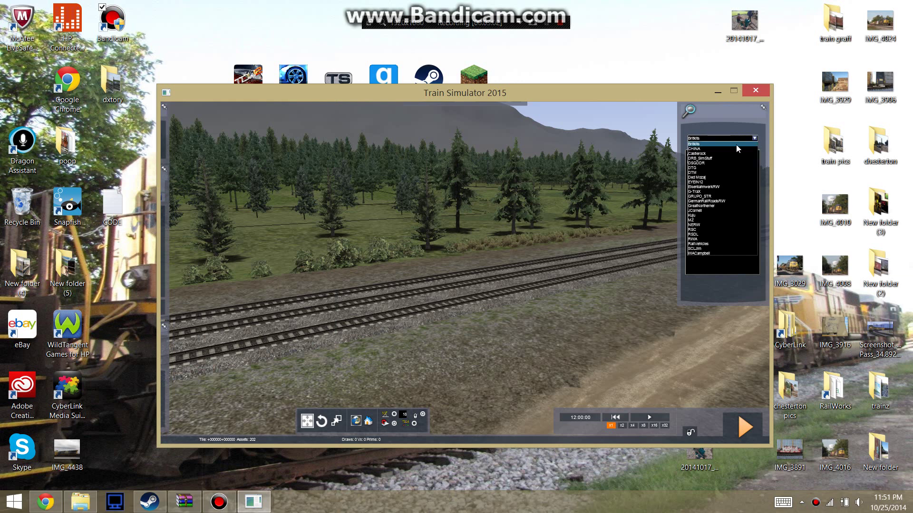
{"action": "left_click", "coordinate": [695, 148]}
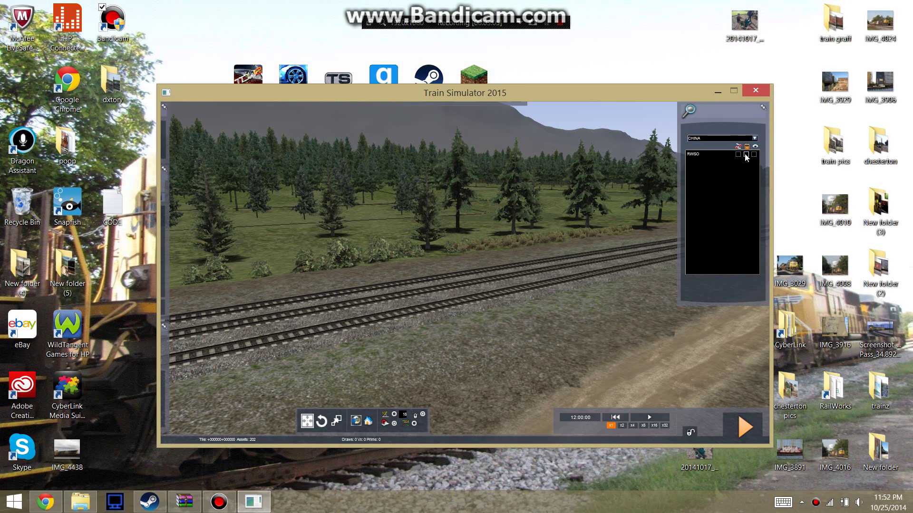
{"action": "left_click", "coordinate": [755, 138]}
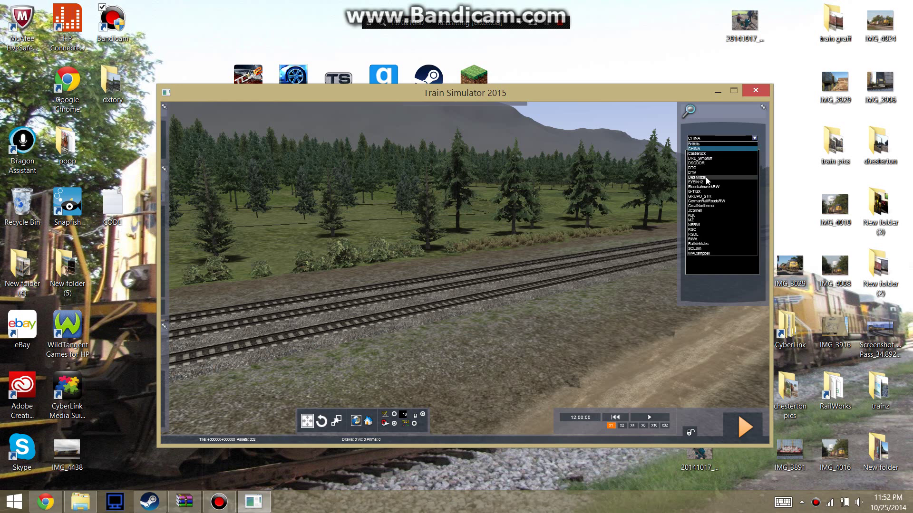
{"action": "left_click", "coordinate": [718, 176]}
{"action": "left_click", "coordinate": [746, 155]}
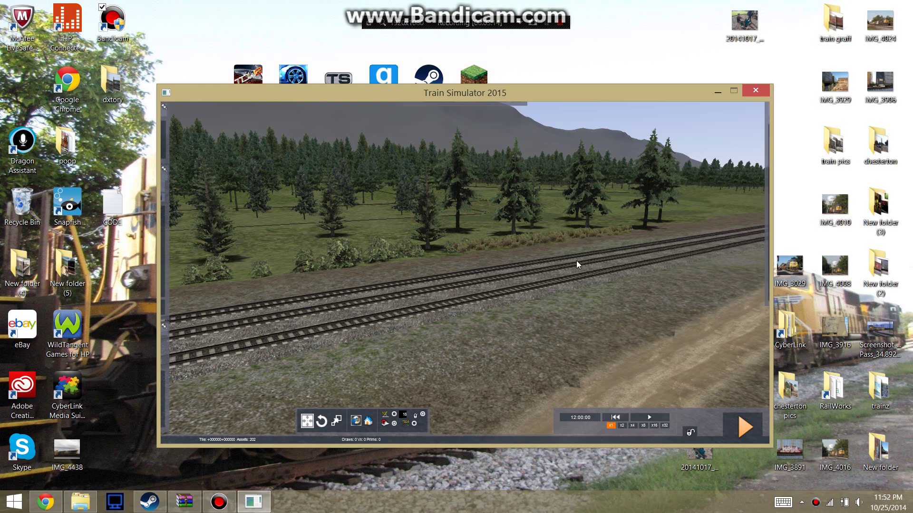
Position the camera close to the three parallel tracks and list the available rolling stock in the asset browser
{"action": "left_click_drag", "start_coordinate": [602, 330], "coordinate": [527, 368]}
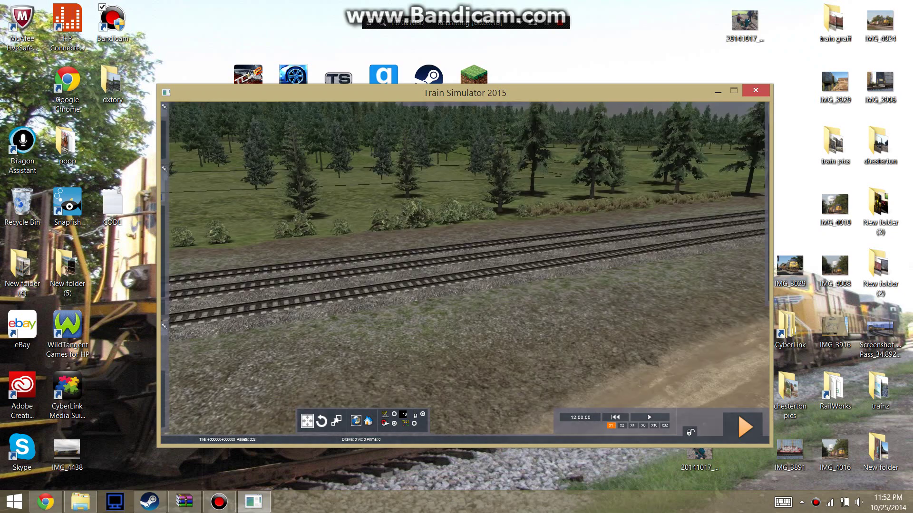
{"action": "key", "text": "Up"}
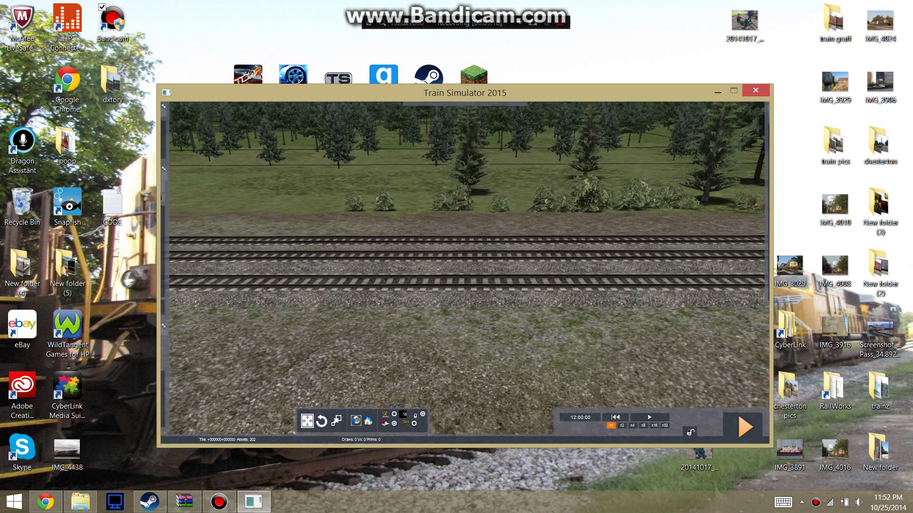
{"action": "key", "text": "Up"}
{"action": "key", "text": "Up"}
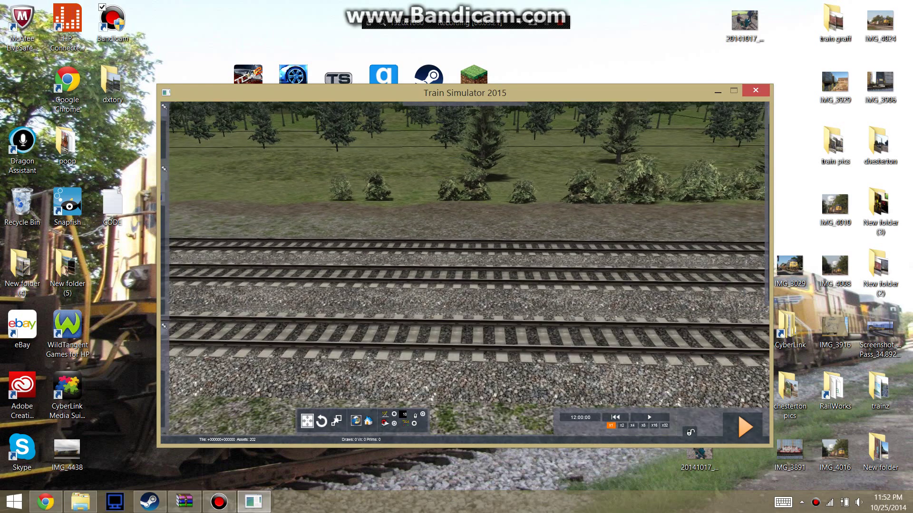
{"action": "scroll", "coordinate": [583, 339], "scroll_direction": "down", "scroll_amount": 2}
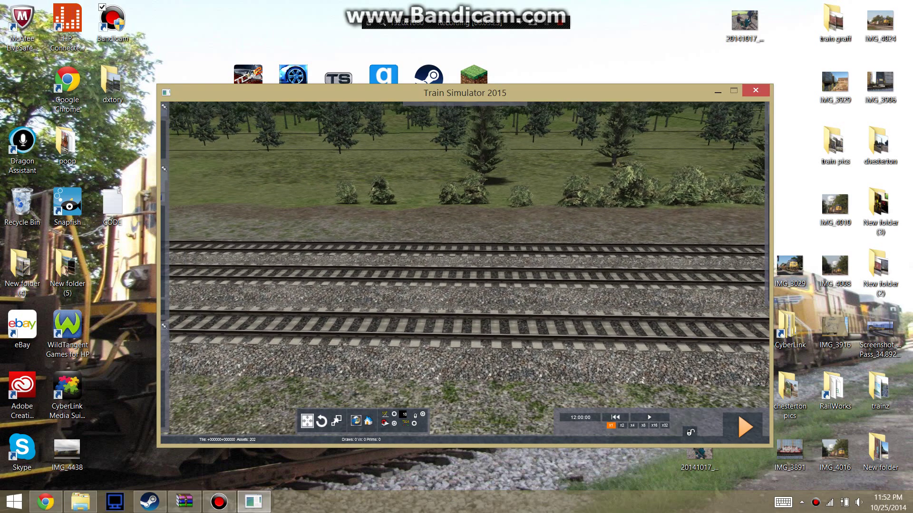
{"action": "left_click_drag", "start_coordinate": [472, 272], "coordinate": [489, 295]}
{"action": "scroll", "coordinate": [484, 356], "scroll_direction": "up", "scroll_amount": 3}
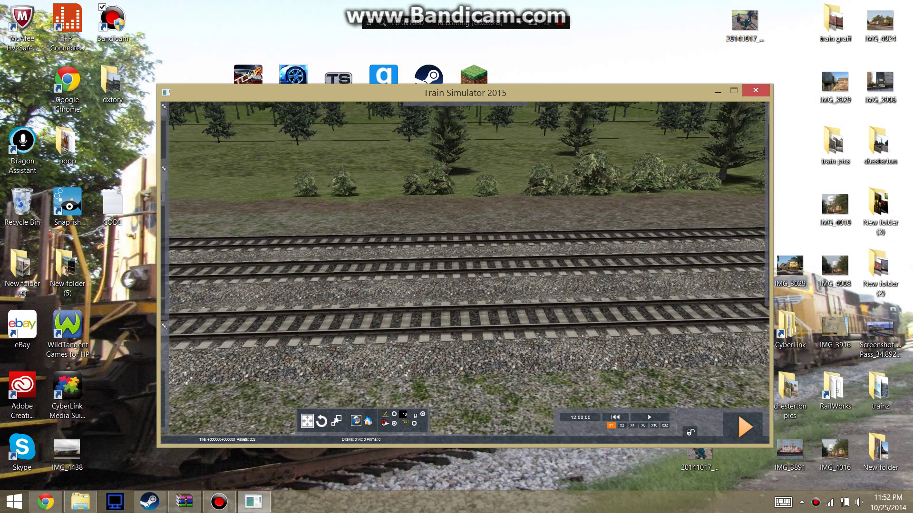
{"action": "key", "text": "Up"}
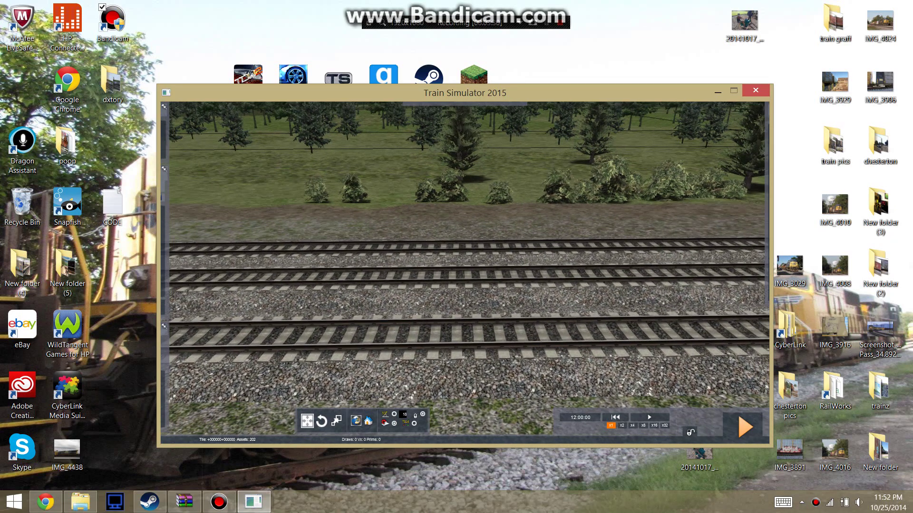
{"action": "key", "text": "Down"}
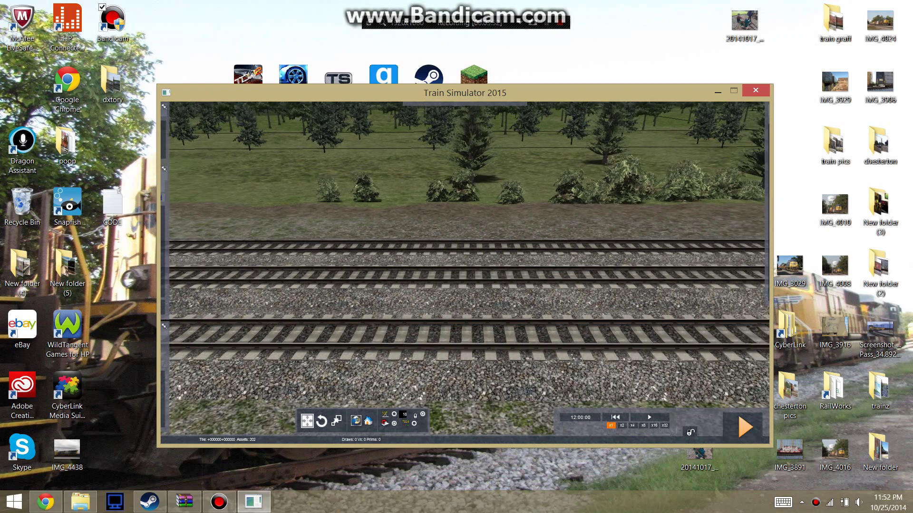
{"action": "key", "text": "Left"}
{"action": "key", "text": "Right"}
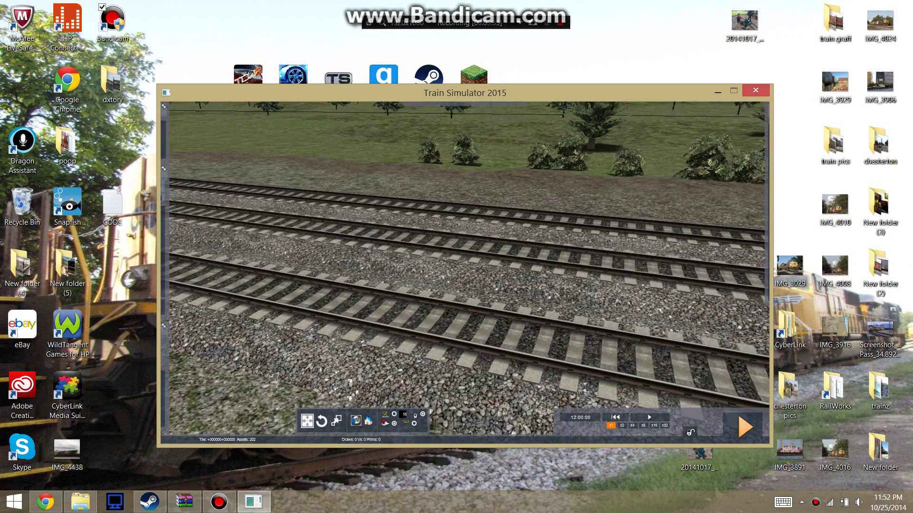
{"action": "key", "text": "Right"}
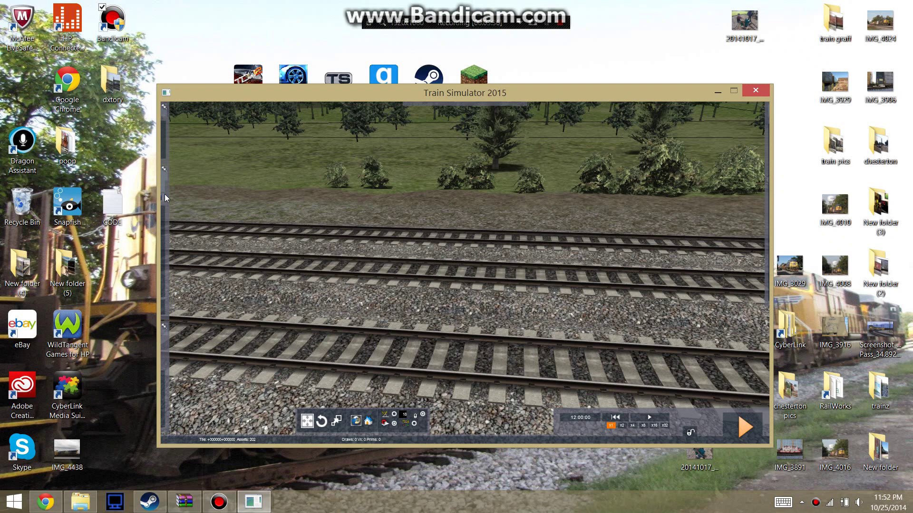
{"action": "mouse_move", "coordinate": [164, 194]}
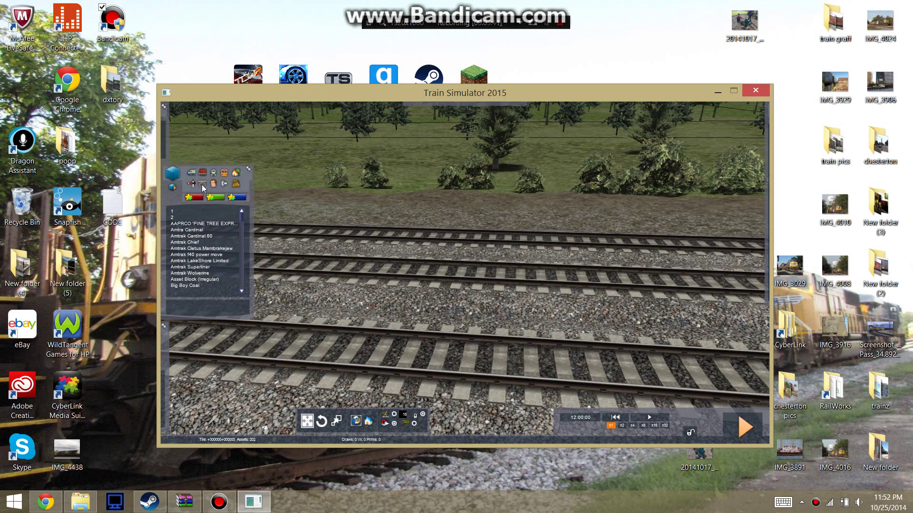
{"action": "left_click", "coordinate": [192, 174]}
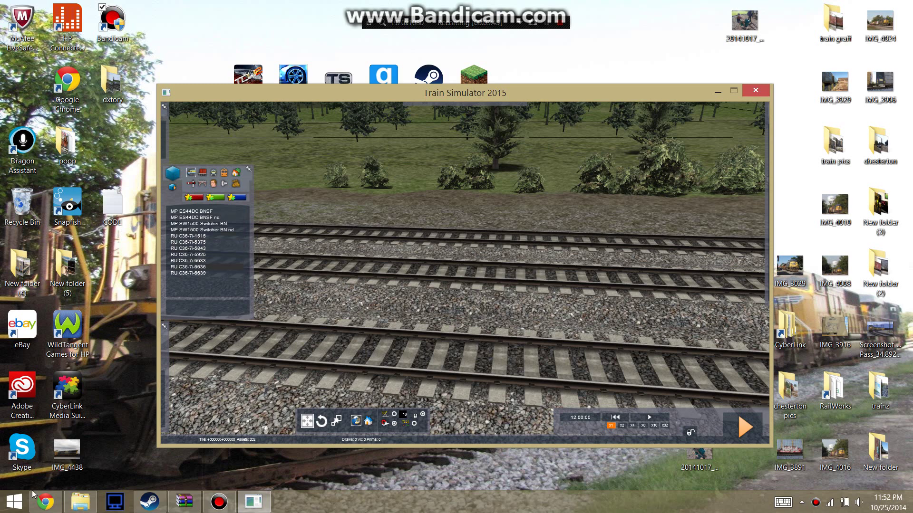
View the GE C36-7i Beta picture on the trensim.com page in Chrome, and place RU C36-7i-1515 on the middle track in Train Simulator 2015
{"action": "left_click", "coordinate": [46, 502]}
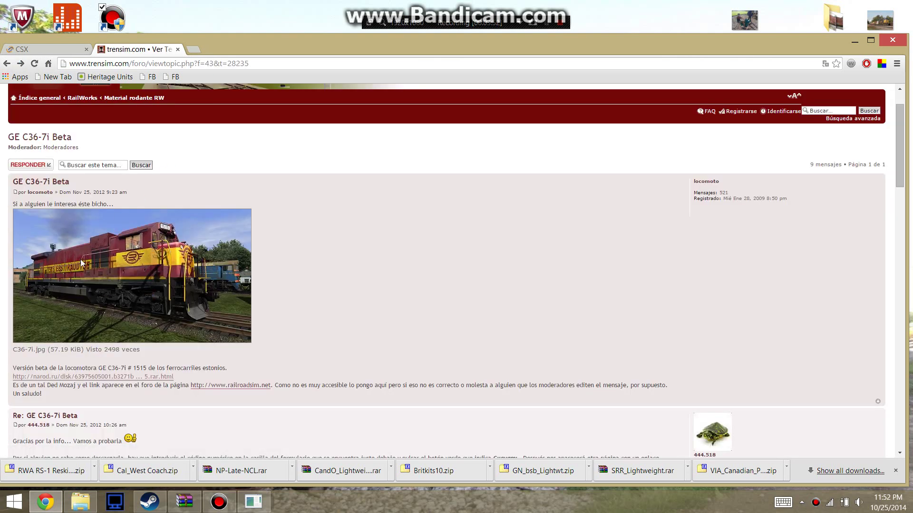
{"action": "left_click", "coordinate": [853, 41]}
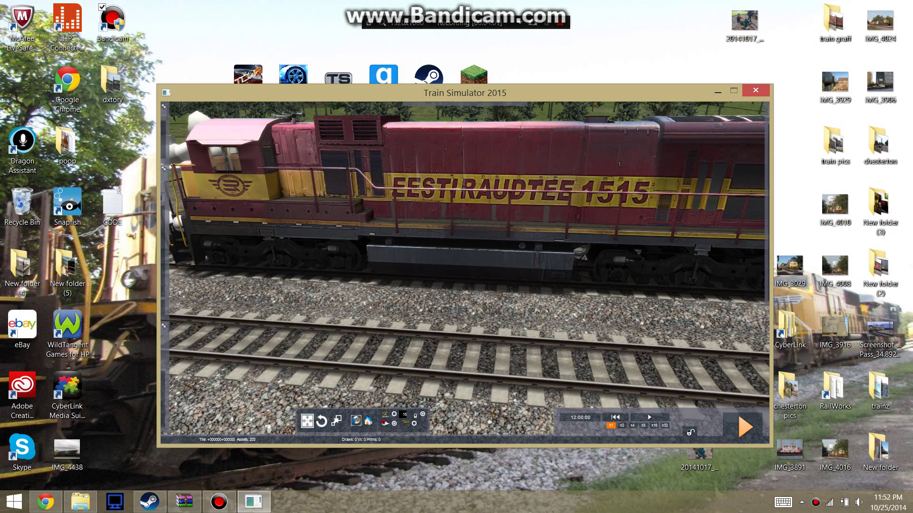
Examine the placed C36-7i locomotive number 1515 from its side and its front end
{"action": "key", "text": "Down"}
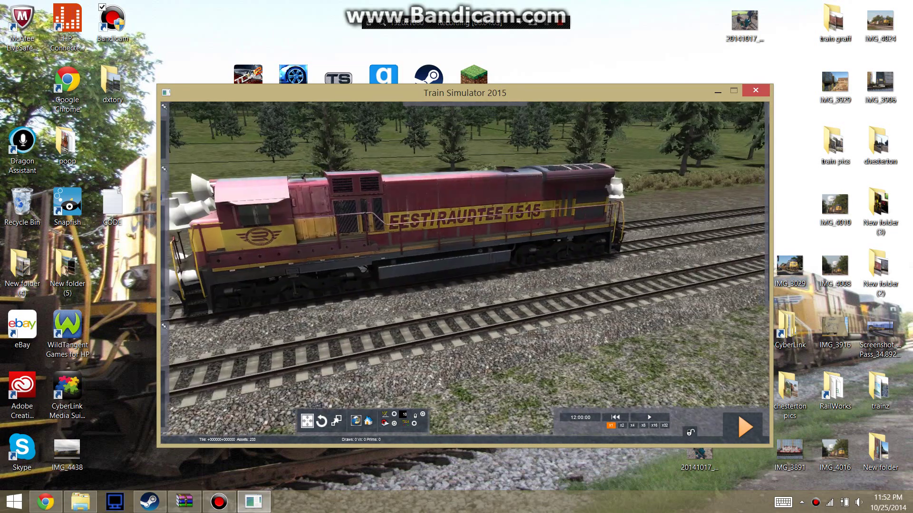
{"action": "key", "text": "Left"}
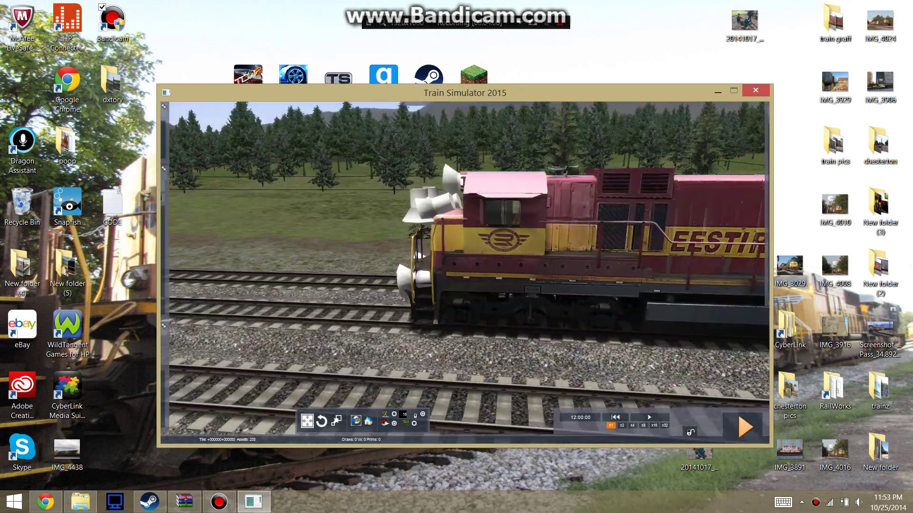
{"action": "key", "text": "Left"}
{"action": "key", "text": "Left"}
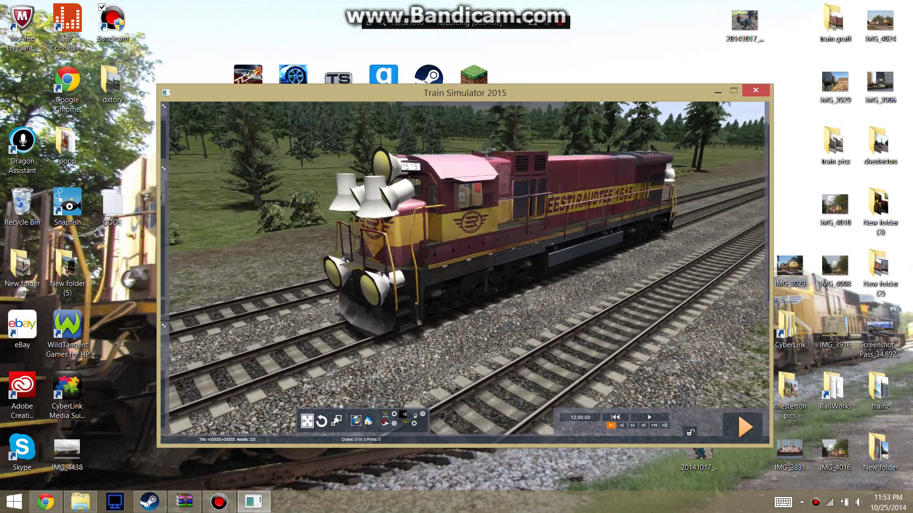
{"action": "key", "text": "Up"}
{"action": "scroll", "coordinate": [485, 330], "scroll_direction": "down", "scroll_amount": 5}
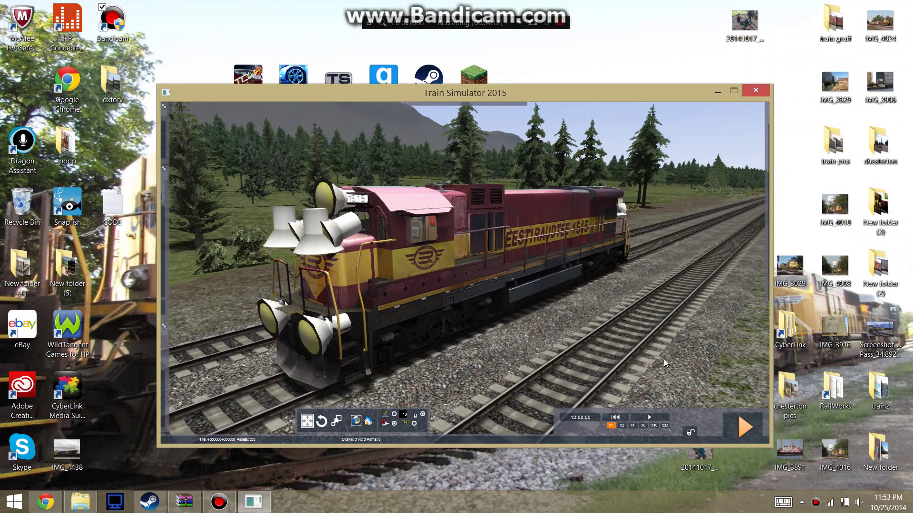
{"action": "key", "text": "Right"}
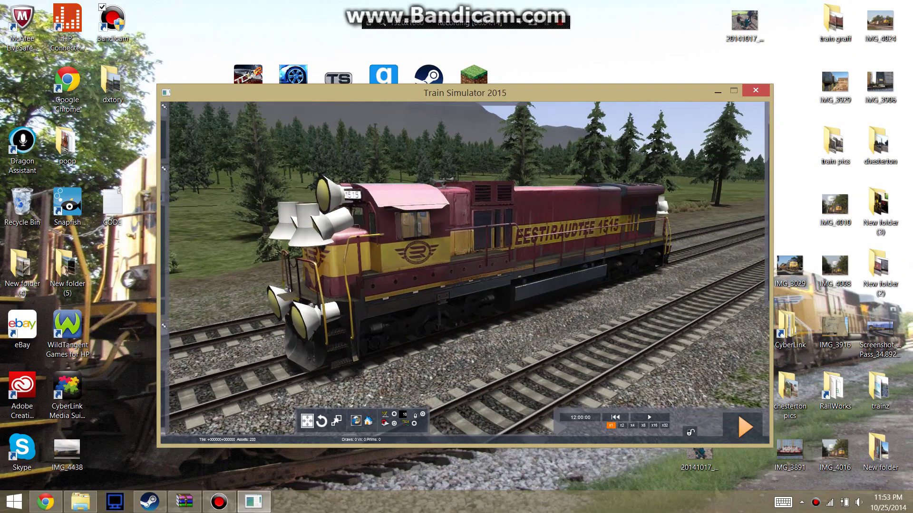
{"action": "key", "text": "Down"}
{"action": "key", "text": "Up"}
{"action": "key", "text": "Down"}
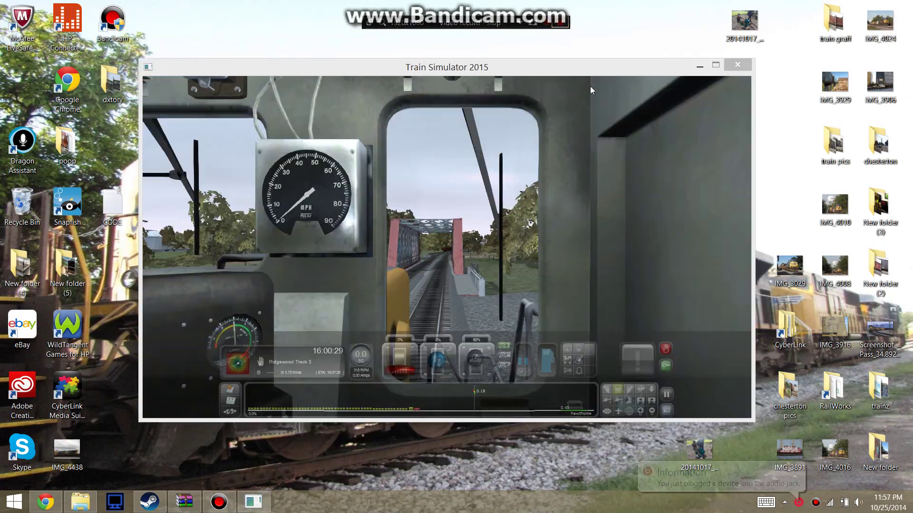
Look around the locomotive's cab in the running scenario, including the side window, speedometer and front windows
{"action": "left_click", "coordinate": [609, 231]}
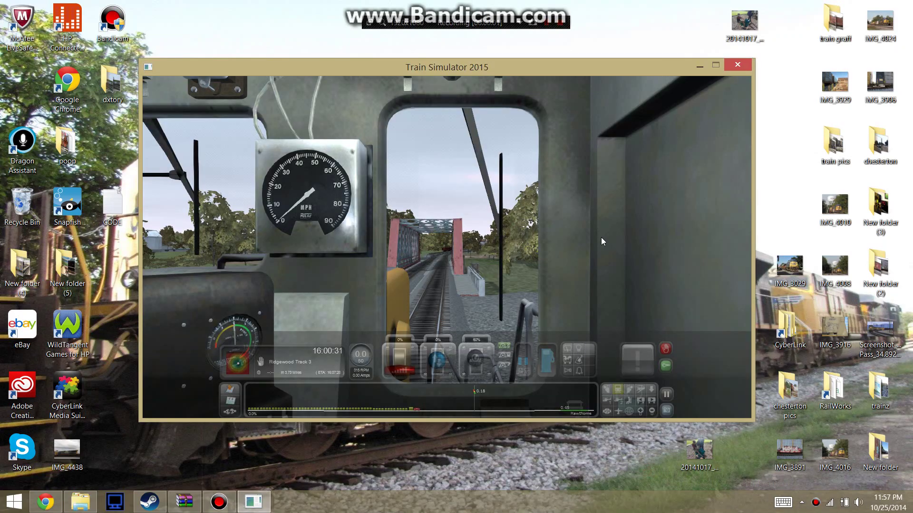
{"action": "left_click_drag", "start_coordinate": [423, 277], "coordinate": [295, 293]}
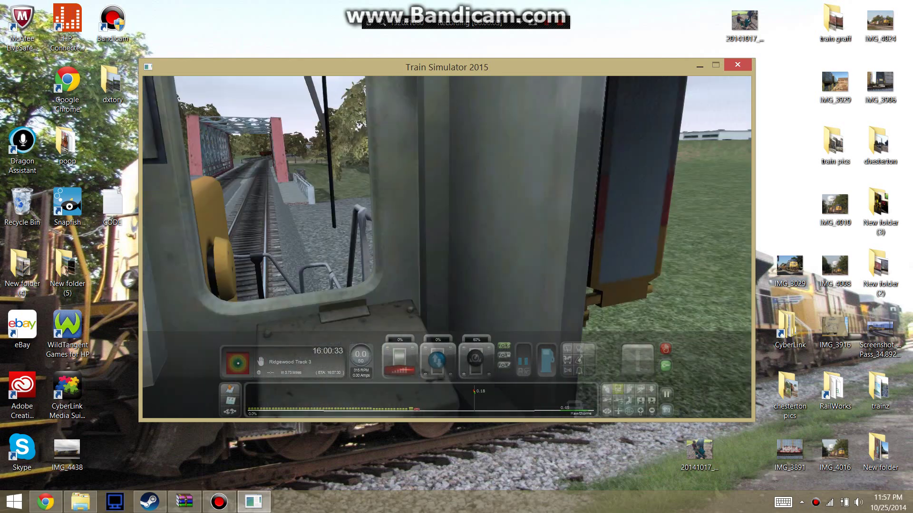
{"action": "key", "text": "Left"}
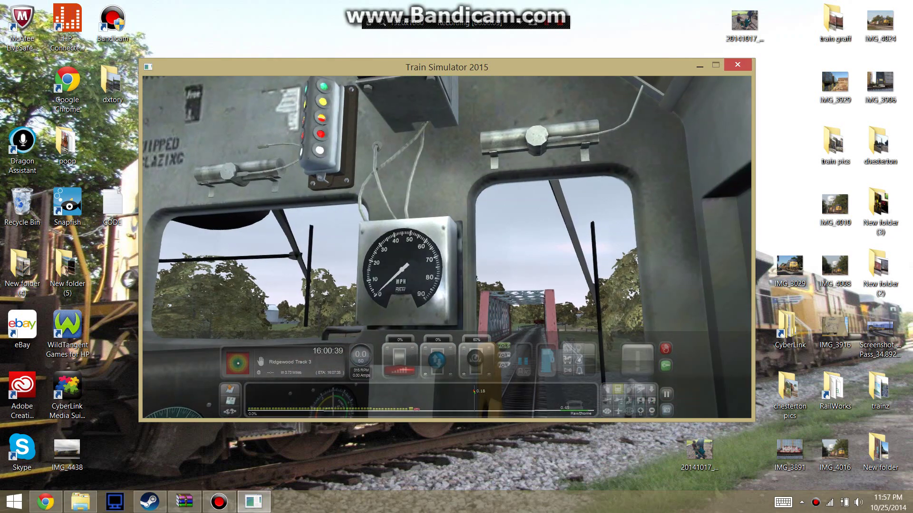
Look around the cab at the rear-facing window, the brake gauges and the track ahead toward the bridge
{"action": "key", "text": "Right"}
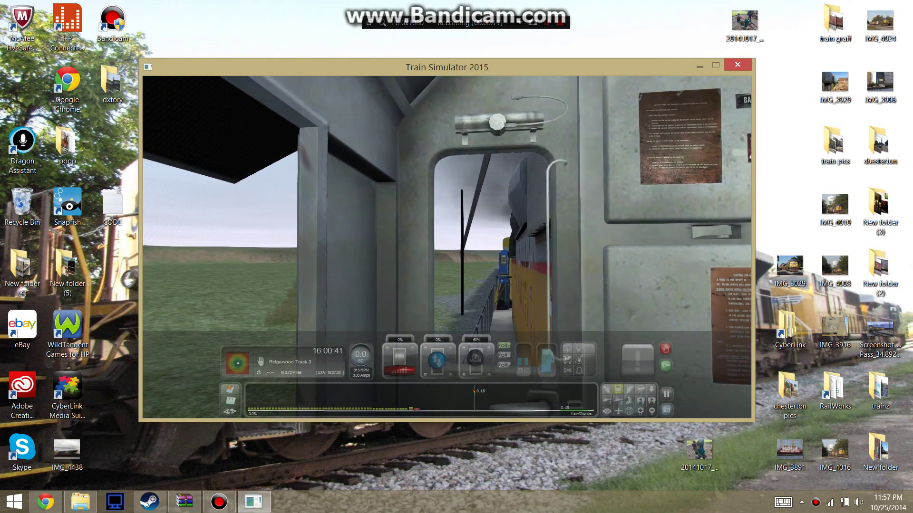
{"action": "key", "text": "Left"}
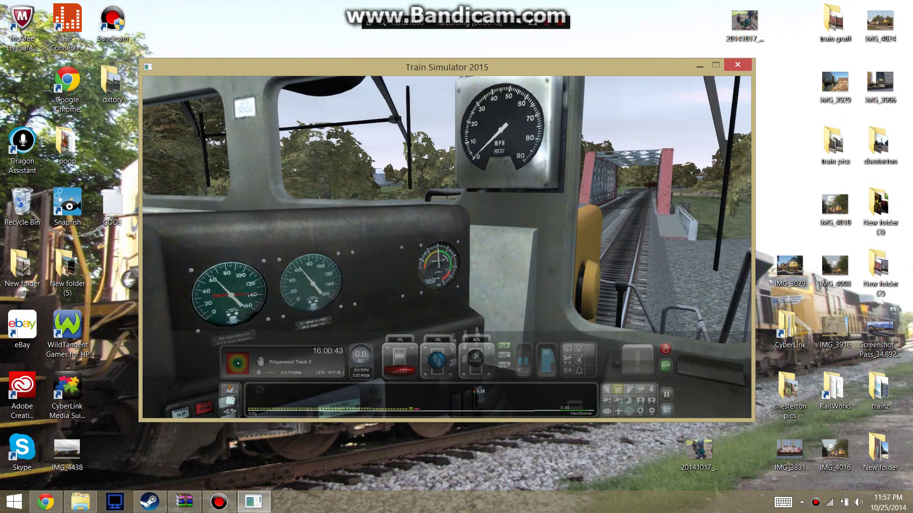
{"action": "key", "text": "Right"}
{"action": "key", "text": "Down"}
{"action": "key", "text": "Up"}
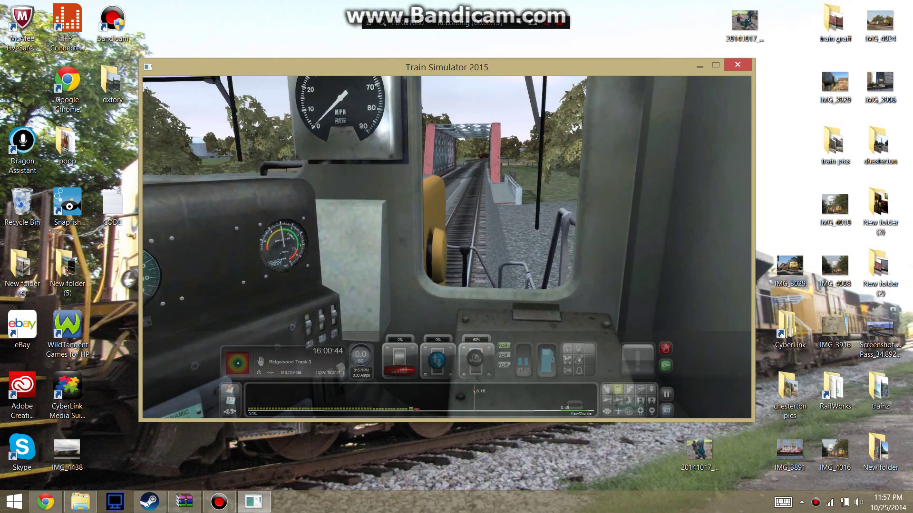
Examine the lower part of the cab, including the control stand levers, the metal box beside it and the floor
{"action": "key", "text": "Left"}
{"action": "key", "text": "Down"}
{"action": "key", "text": "Right"}
{"action": "key", "text": "Down"}
{"action": "key", "text": "Left"}
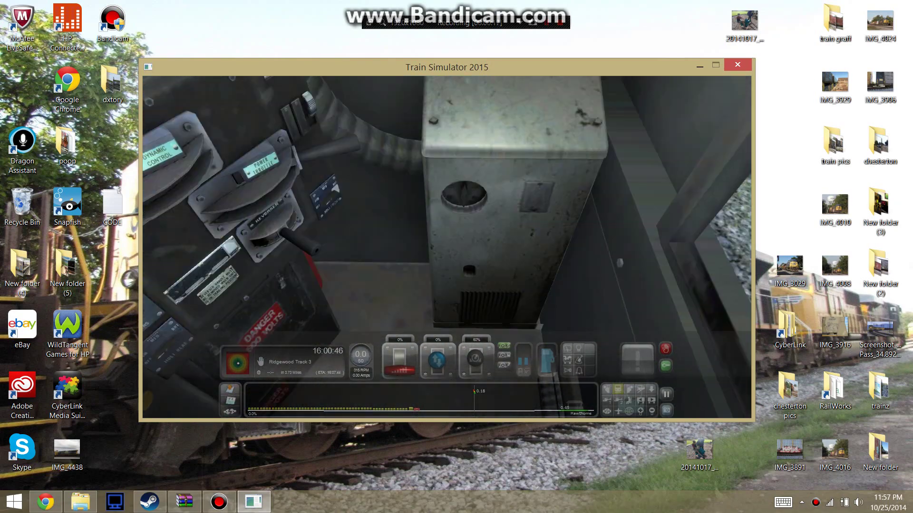
{"action": "key", "text": "Right"}
{"action": "key", "text": "Left"}
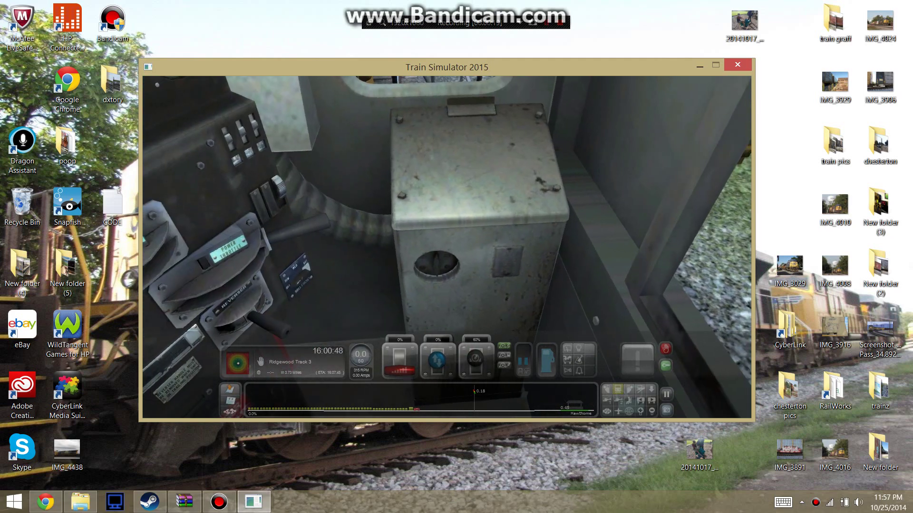
{"action": "key", "text": "Up"}
{"action": "key", "text": "Down"}
{"action": "key", "text": "Up"}
{"action": "key", "text": "Right"}
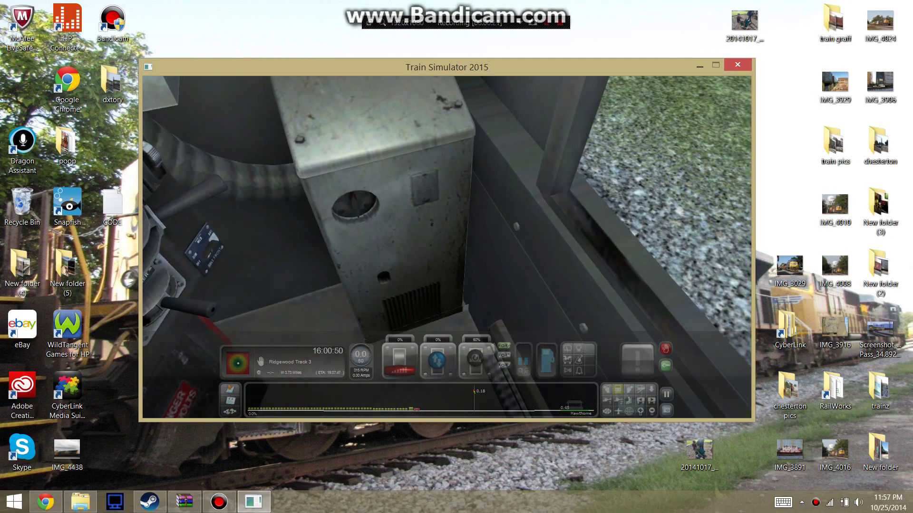
{"action": "key", "text": "Left"}
{"action": "key", "text": "Up"}
Switch to the external camera and examine CSX locomotive 5925 from its side and its front end
{"action": "key", "text": "2"}
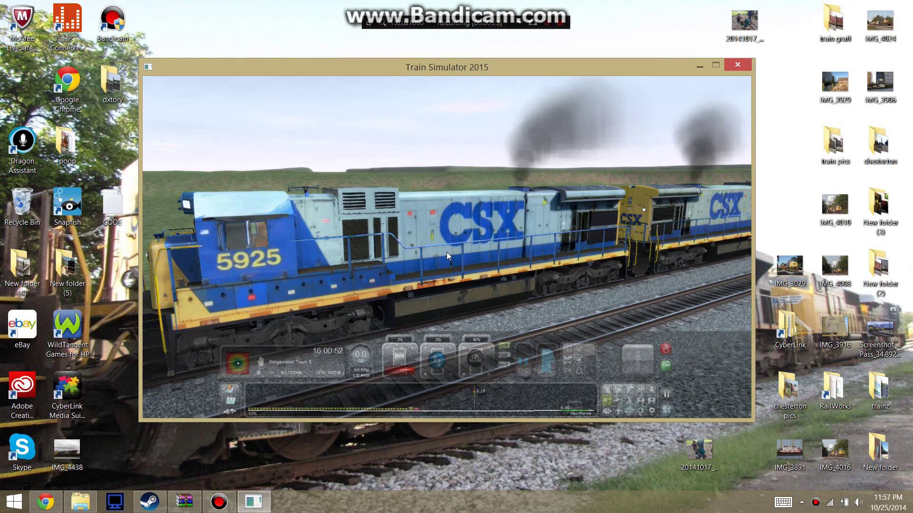
{"action": "key", "text": "Right"}
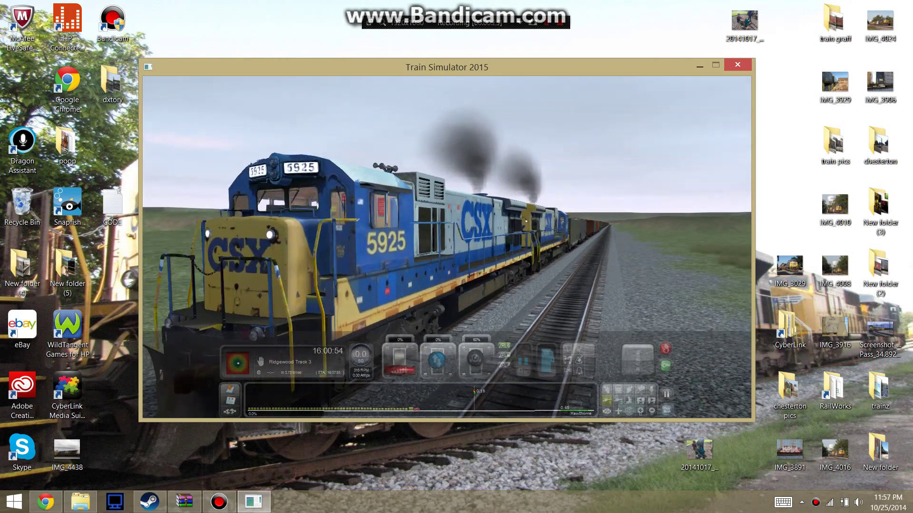
{"action": "key", "text": "Down"}
{"action": "key", "text": "Up"}
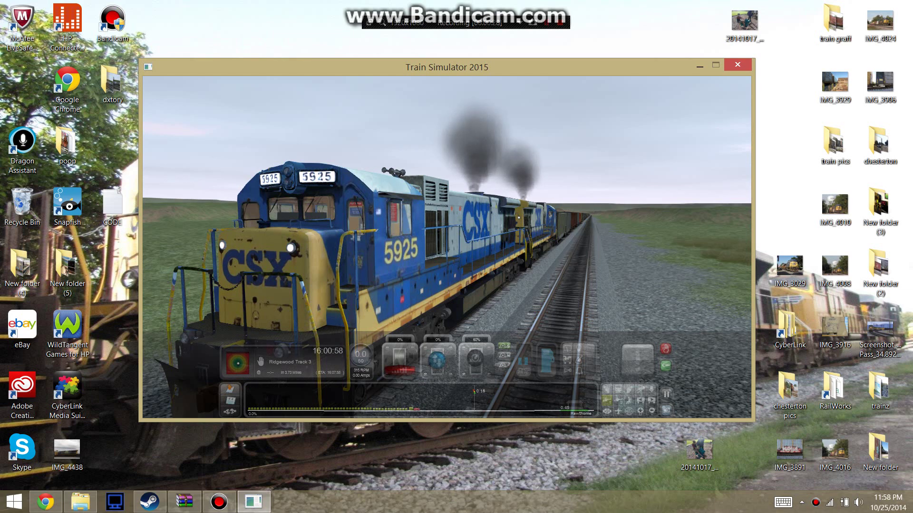
{"action": "key", "text": "Down"}
{"action": "key", "text": "Left"}
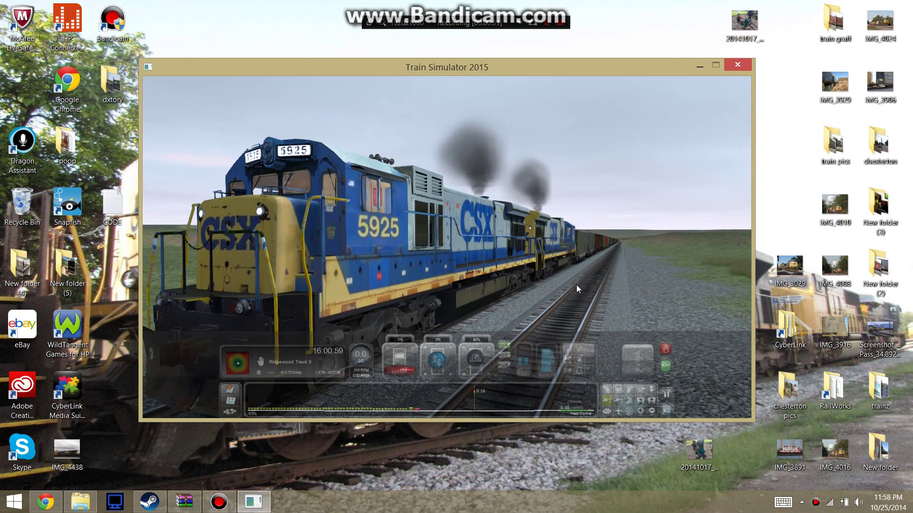
{"action": "key", "text": "Left"}
{"action": "key", "text": "Up"}
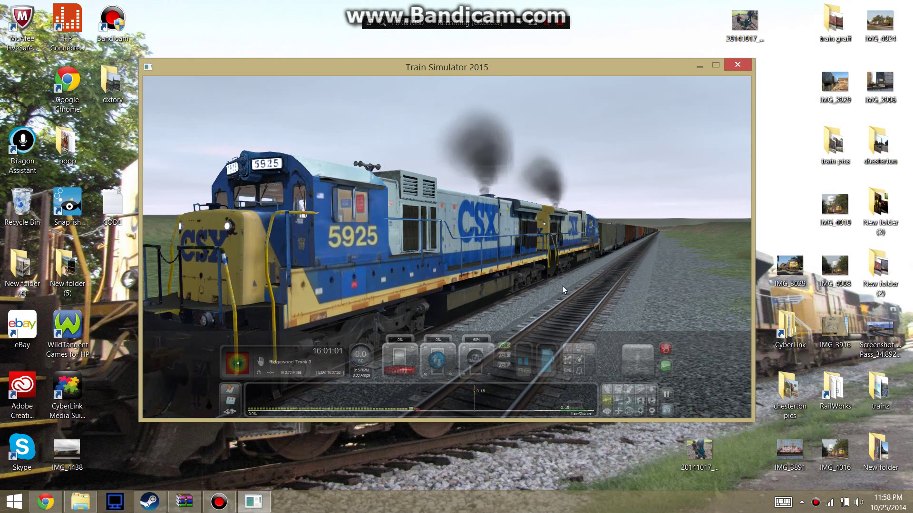
{"action": "key", "text": "Right"}
{"action": "key", "text": "Down"}
{"action": "key", "text": "Right"}
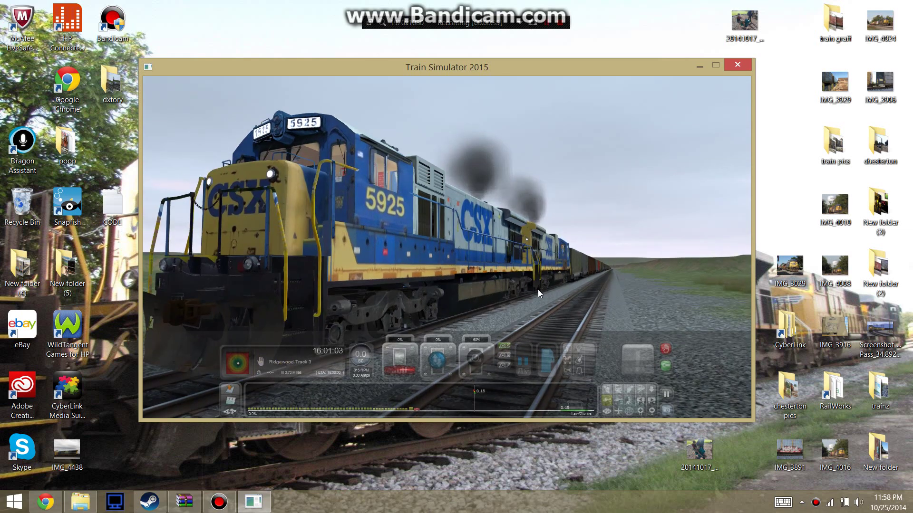
{"action": "key", "text": "Right"}
{"action": "key", "text": "Up"}
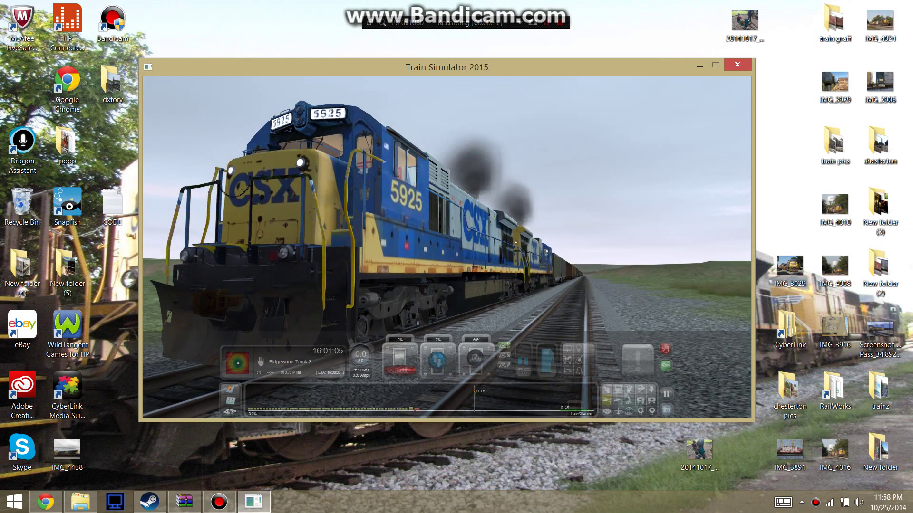
{"action": "key", "text": "Right"}
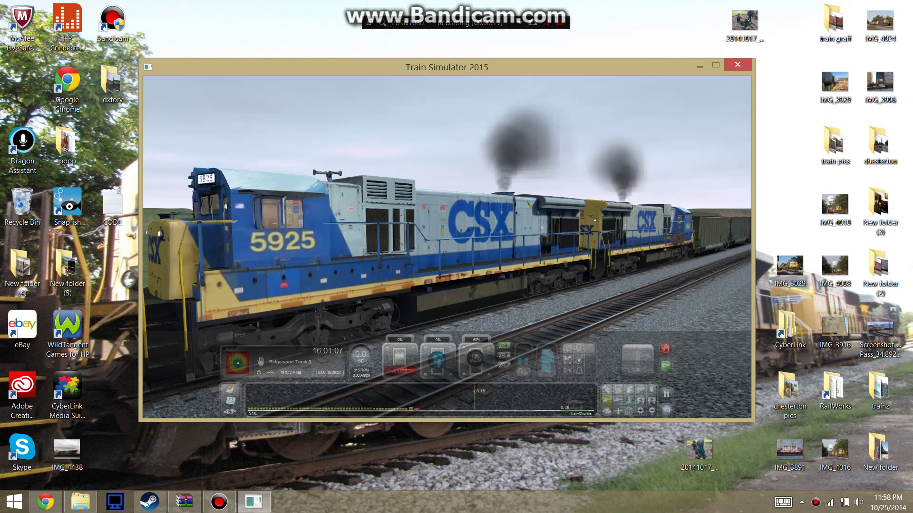
{"action": "key", "text": "Left"}
{"action": "key", "text": "Left"}
{"action": "key", "text": "Down"}
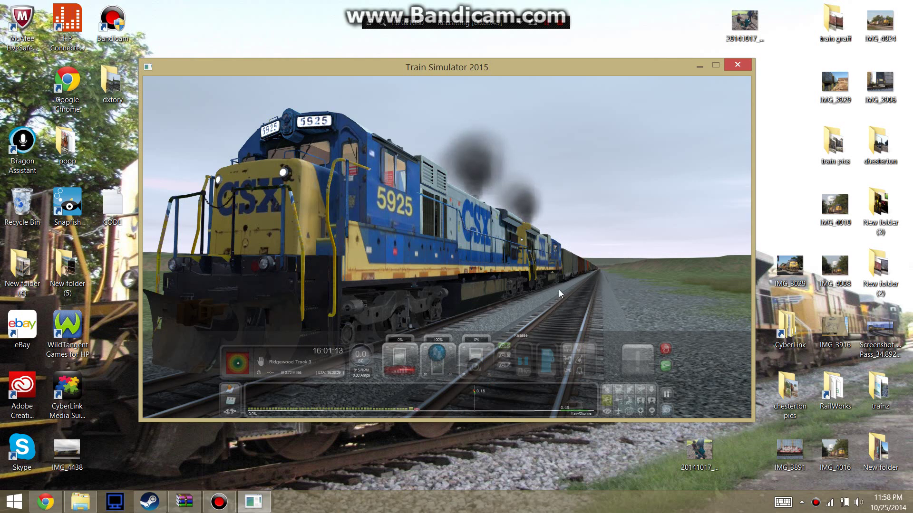
Open the throttle of CSX 5925 by three notches to get the freight train moving
{"action": "key", "text": "a"}
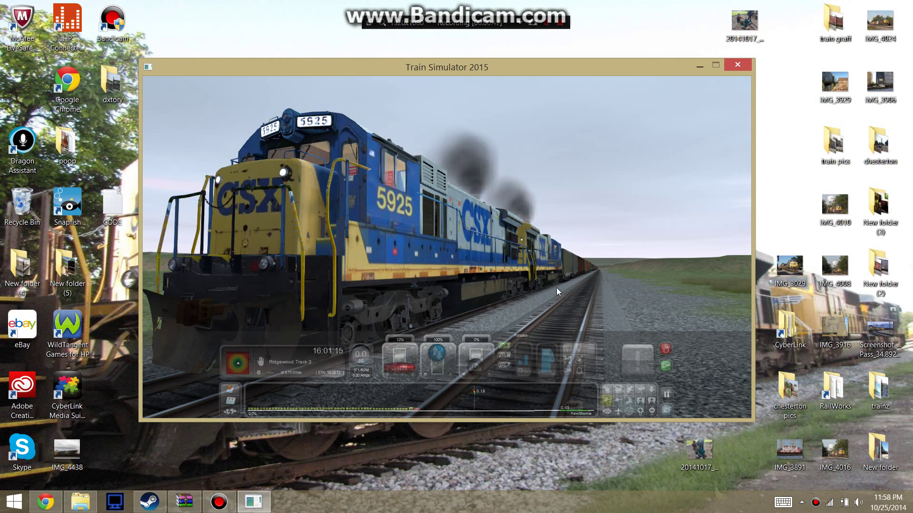
{"action": "key", "text": "a"}
{"action": "key", "text": "a"}
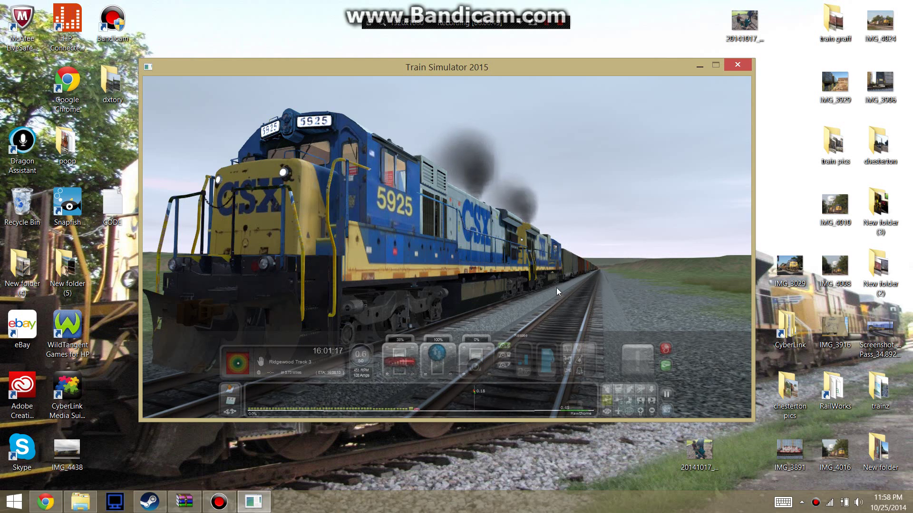